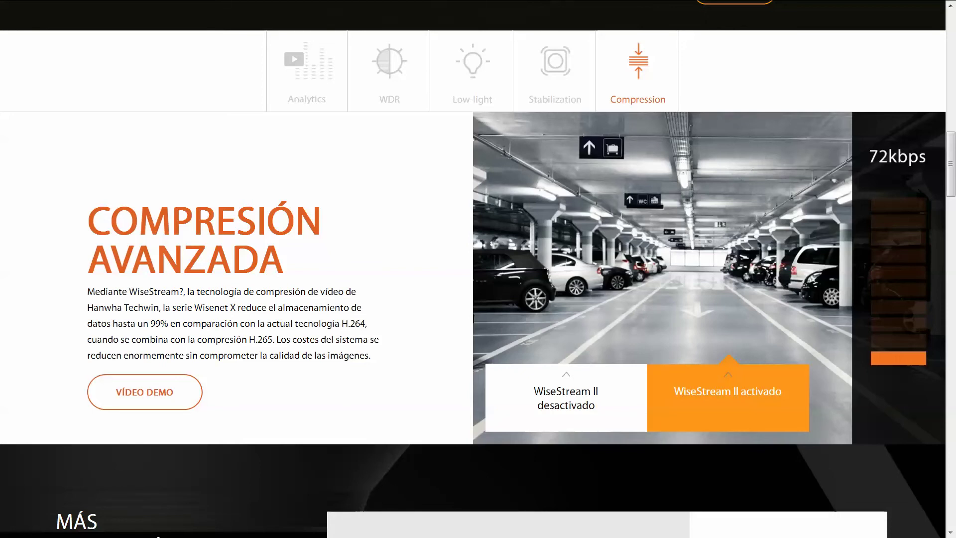
# - Browse the Wisenet X product page and show the 5MP model of the box cameras
pyautogui.press('F11')
pyautogui.scroll(-10, 478, 269)
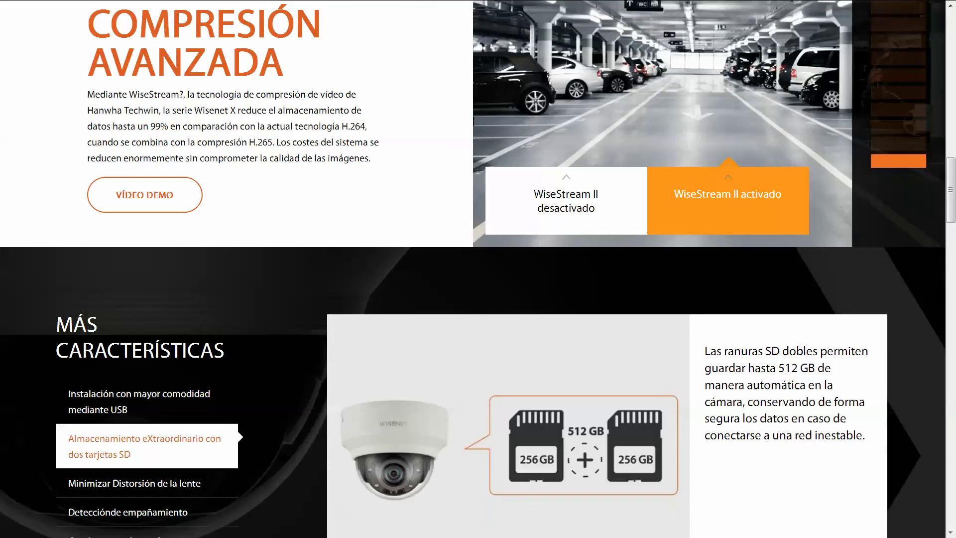
pyautogui.scroll(-10, 478, 269)
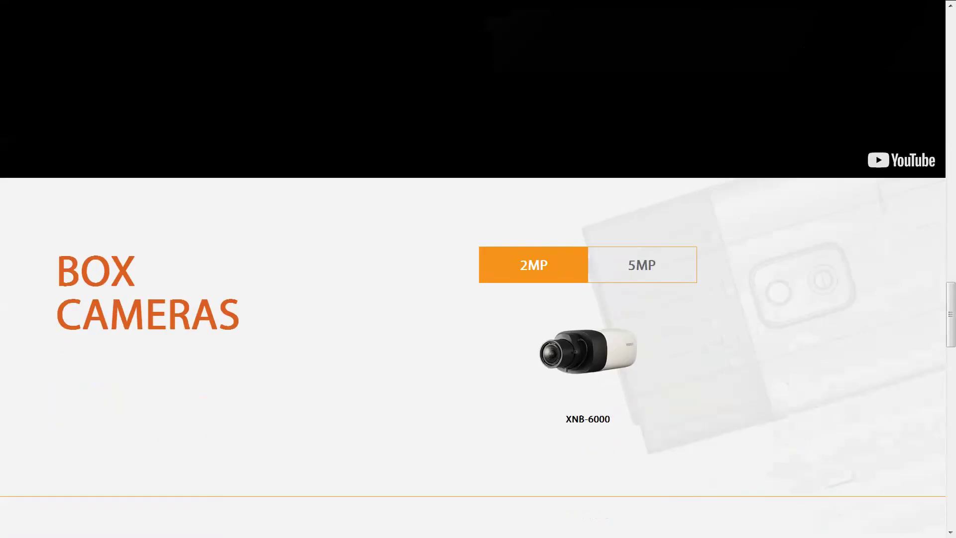
pyautogui.scroll(-1, 478, 269)
pyautogui.scroll(1, 478, 269)
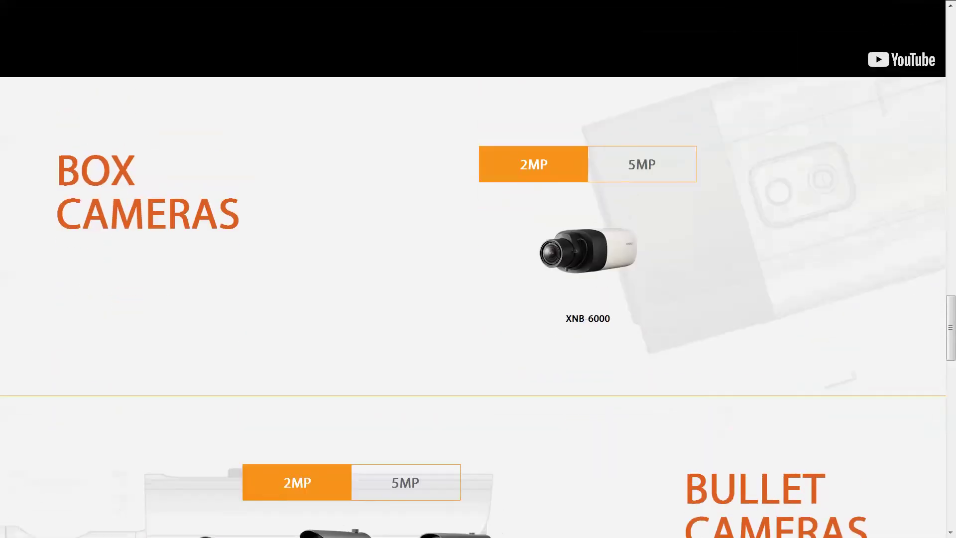
pyautogui.click(642, 165)
pyautogui.scroll(-3, 478, 269)
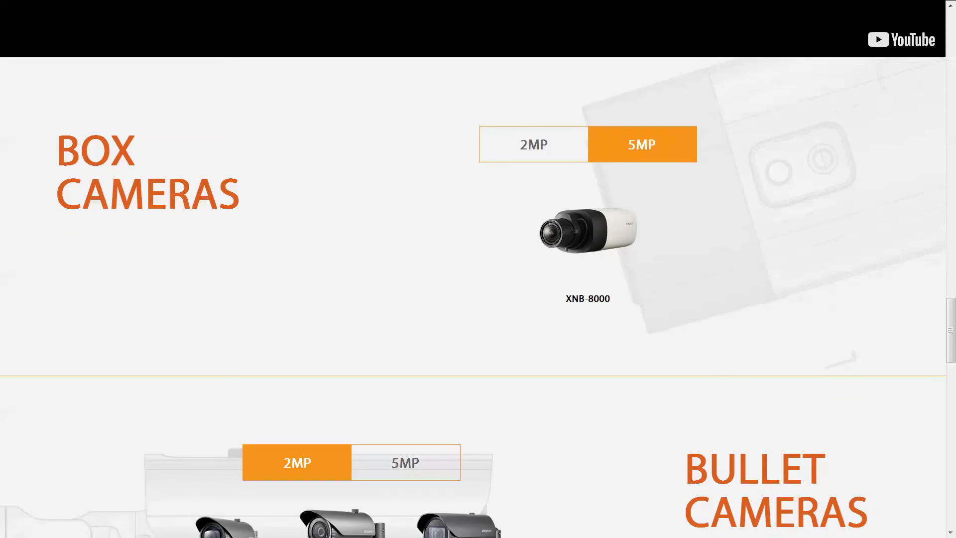
pyautogui.scroll(-3, 405, 220)
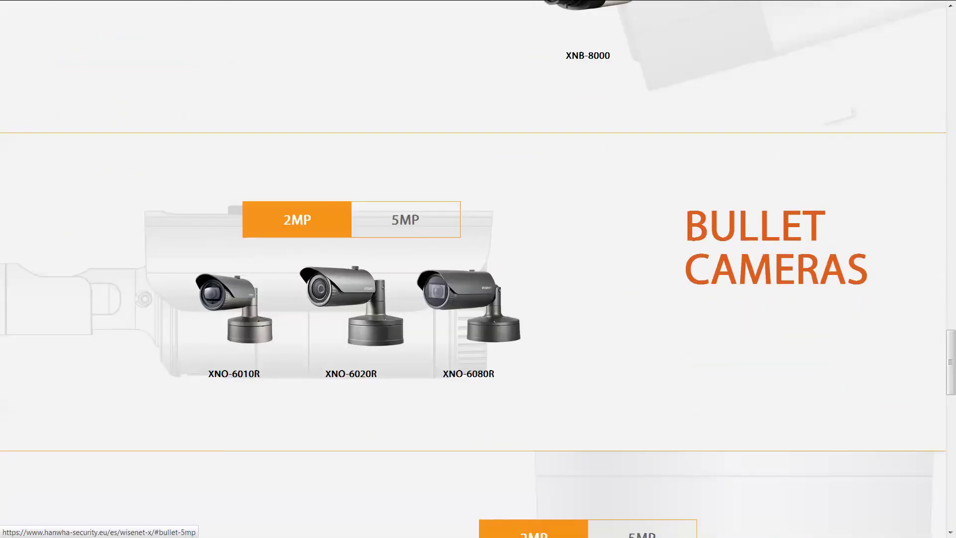
pyautogui.scroll(5, 405, 219)
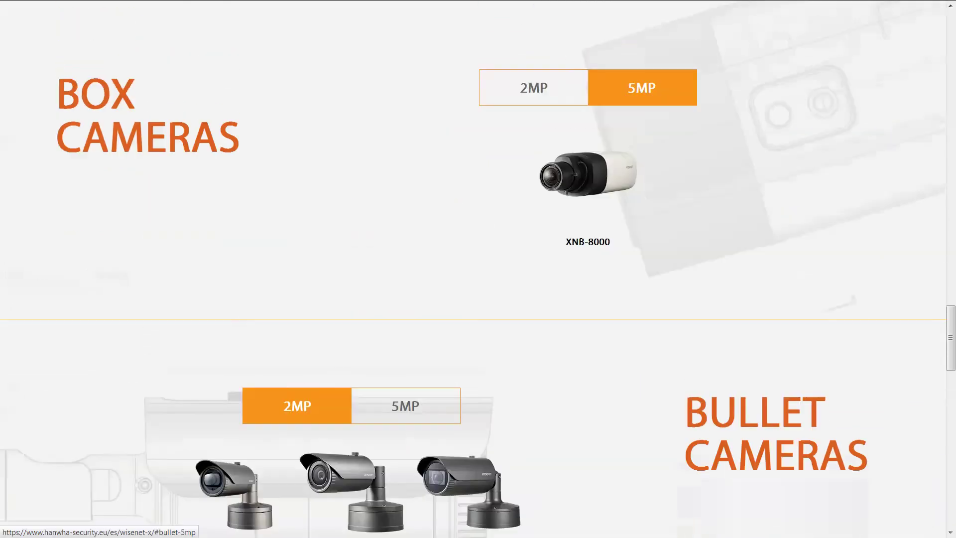
# - Look through the bullet, dome and vandal dome camera ranges on the product page
pyautogui.scroll(-12, 405, 219)
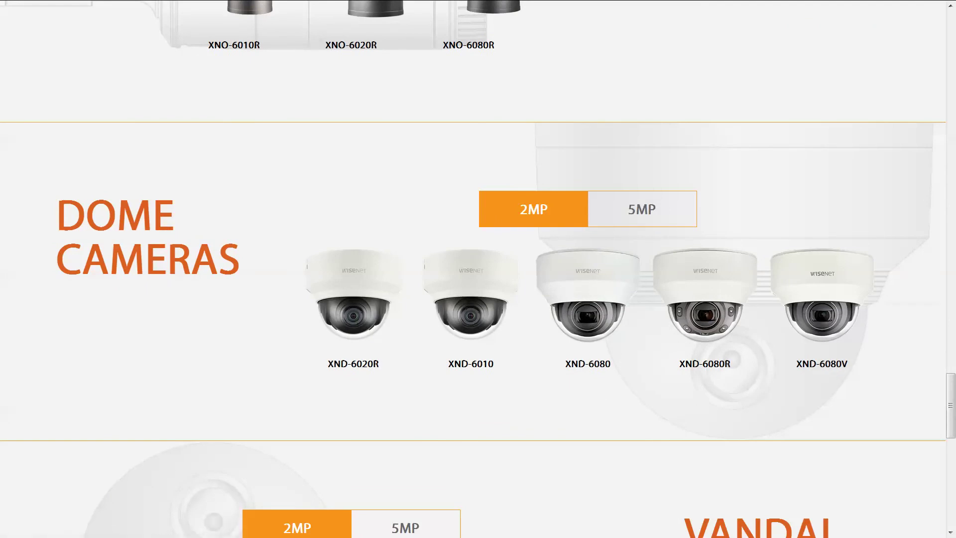
pyautogui.scroll(-6, 478, 268)
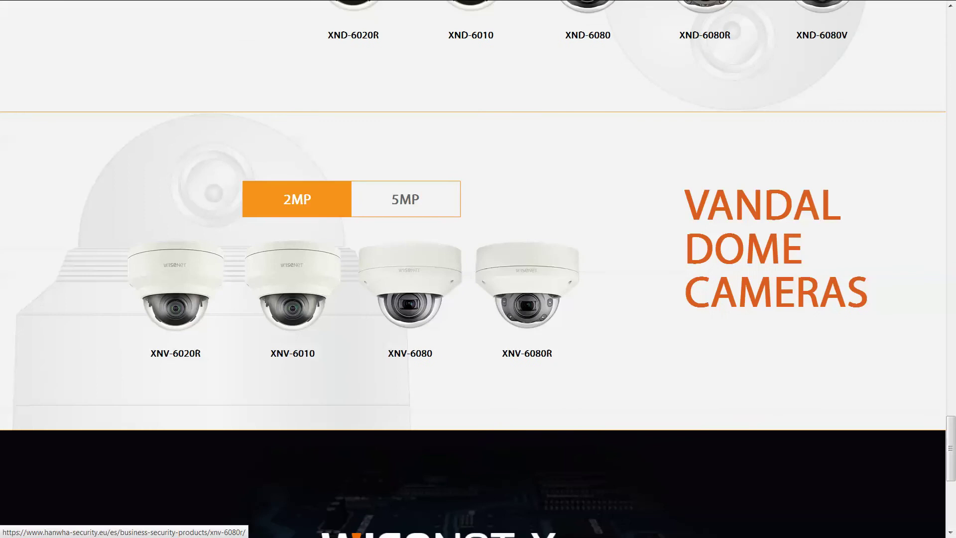
pyautogui.scroll(3, 478, 269)
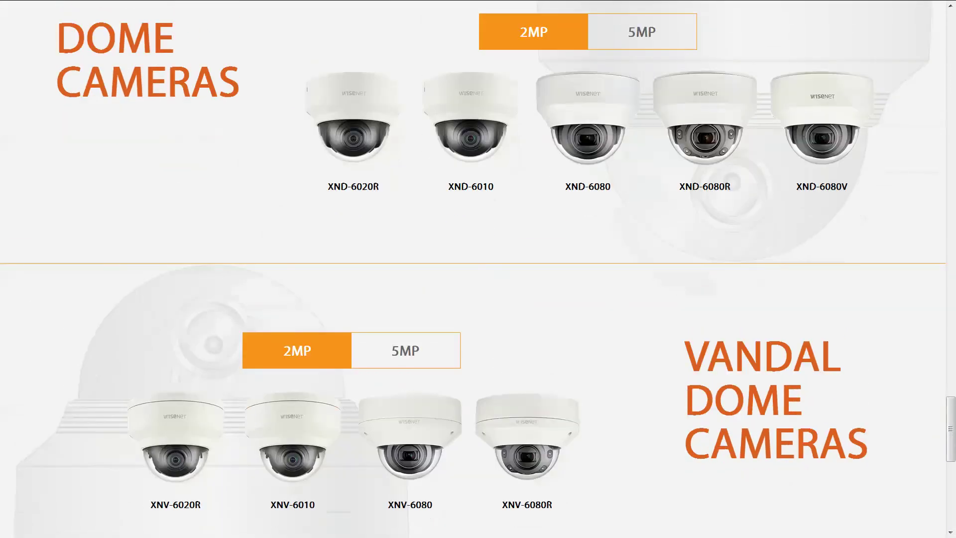
pyautogui.scroll(-9, 478, 268)
pyautogui.scroll(20, 478, 269)
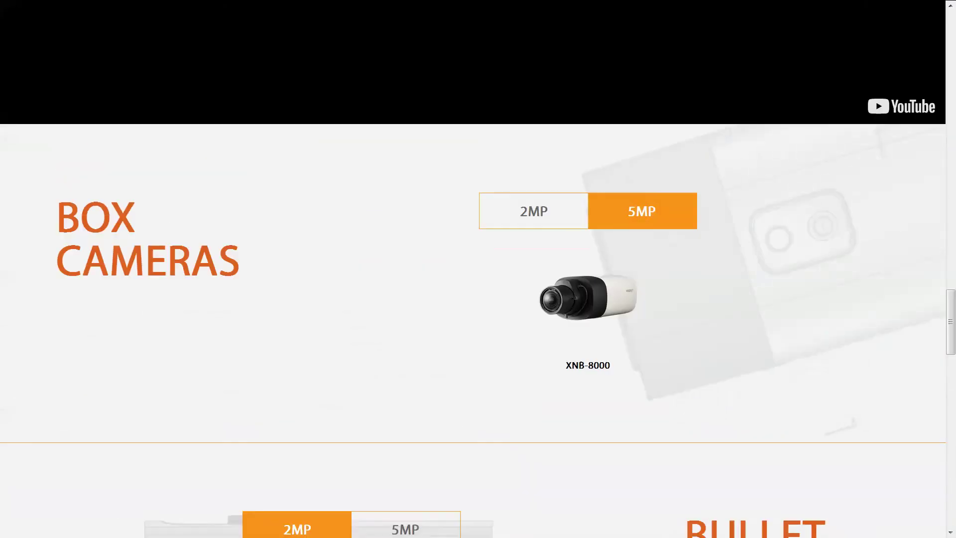
pyautogui.scroll(15, 477, 269)
# - Glance at the camera's Sound classification settings and return to the box cameras section of the product page
pyautogui.hotkey('ctrl', 'Tab')
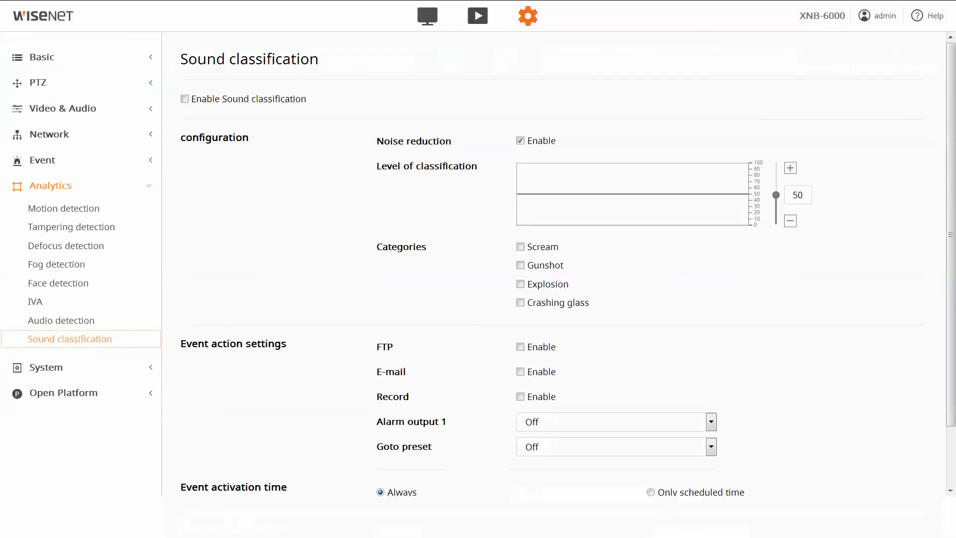
pyautogui.hotkey('ctrl', 'shift', 'Tab')
pyautogui.scroll(-5, 478, 269)
pyautogui.hotkey('ctrl', 'shift', 'Tab')
pyautogui.scroll(-8, 478, 269)
pyautogui.scroll(2, 478, 269)
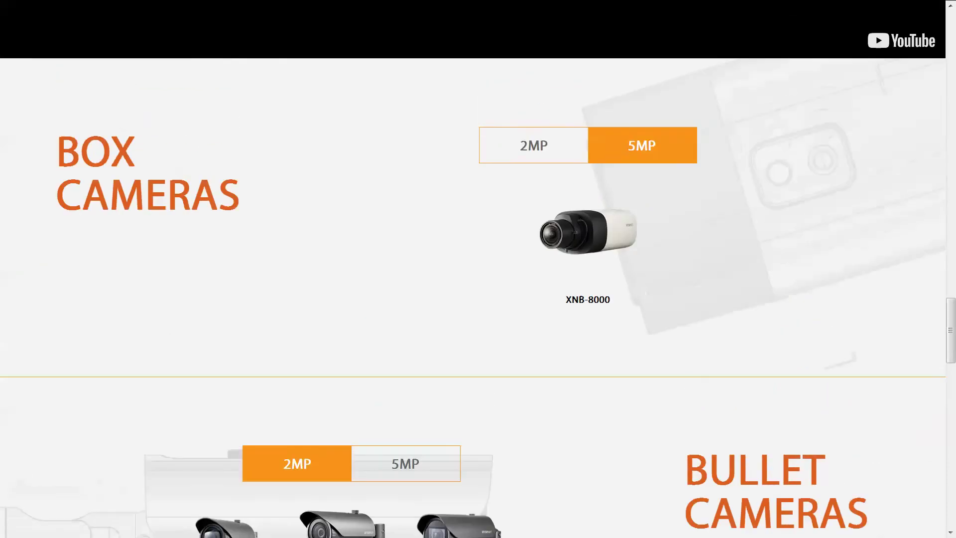
# - Enable motion detection in the XNB-6000 camera's analytics settings and apply the change
pyautogui.hotkey('ctrl', 'Tab')
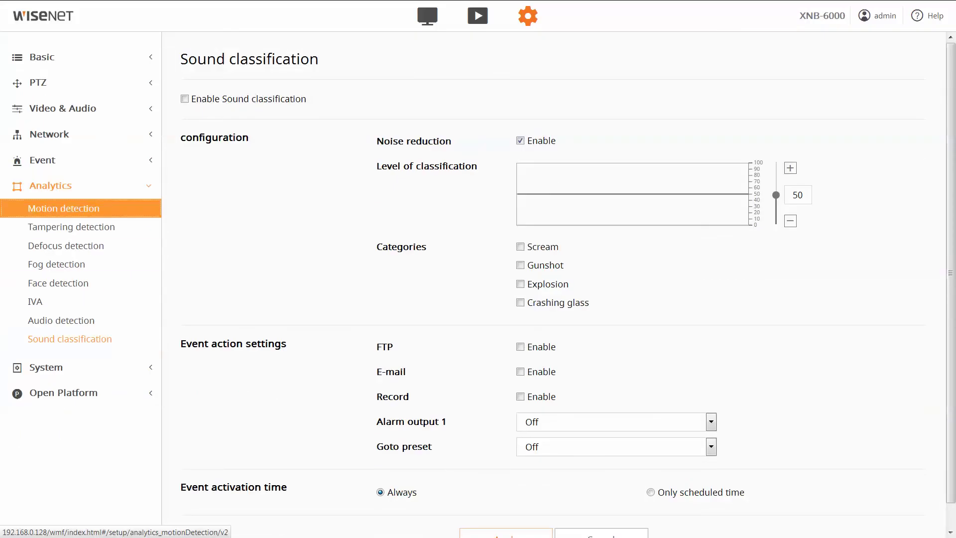
pyautogui.click(63, 209)
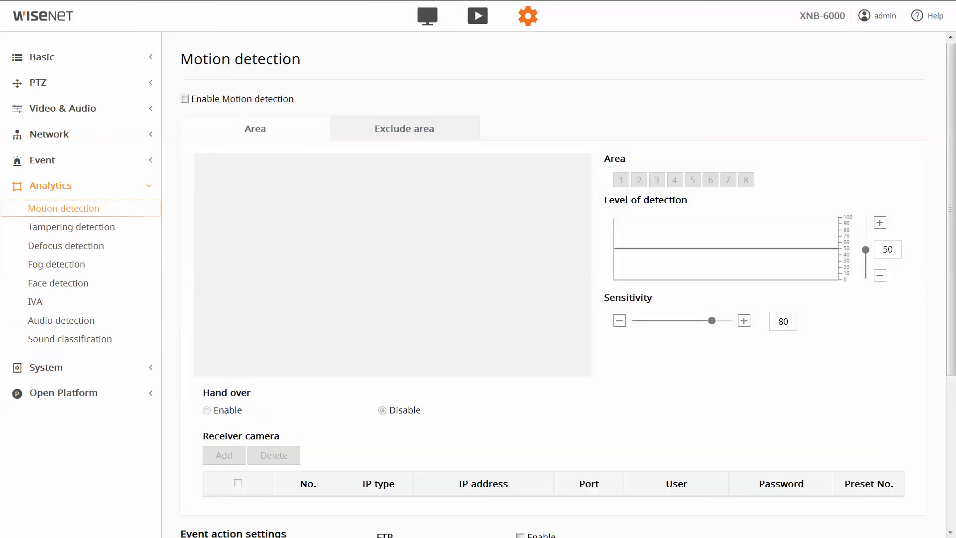
pyautogui.click(185, 99)
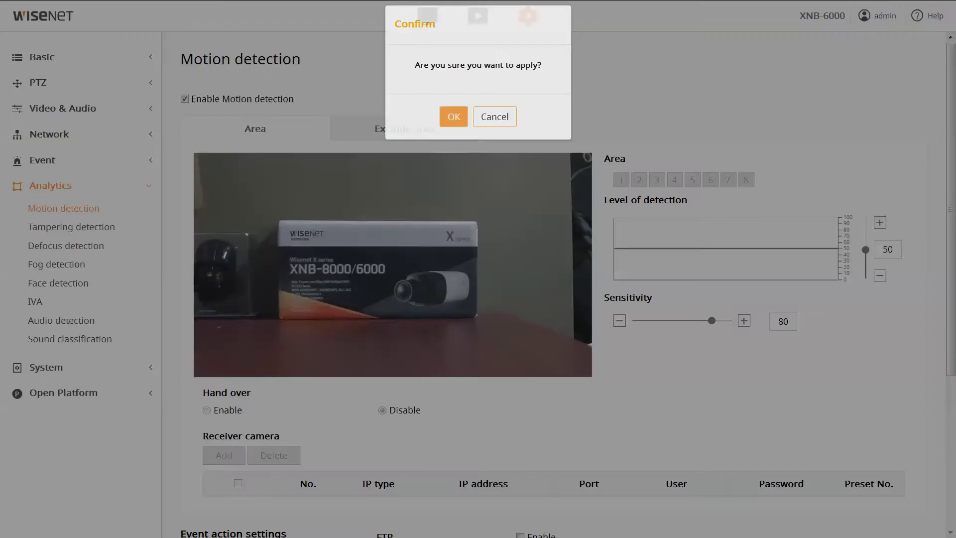
pyautogui.press('Return')
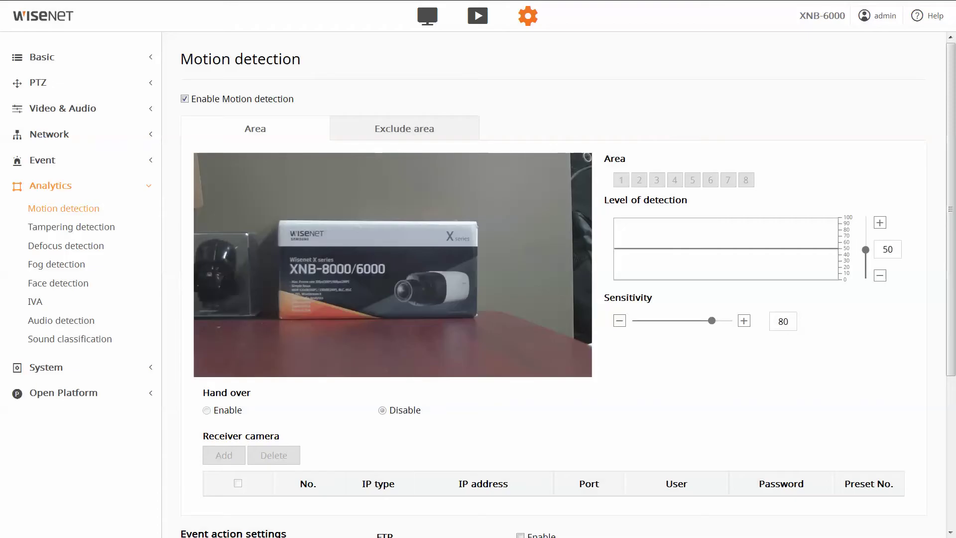
# - Review the Motion detection page's area, hand over, event action and activation time settings
pyautogui.scroll(-2, 562, 284)
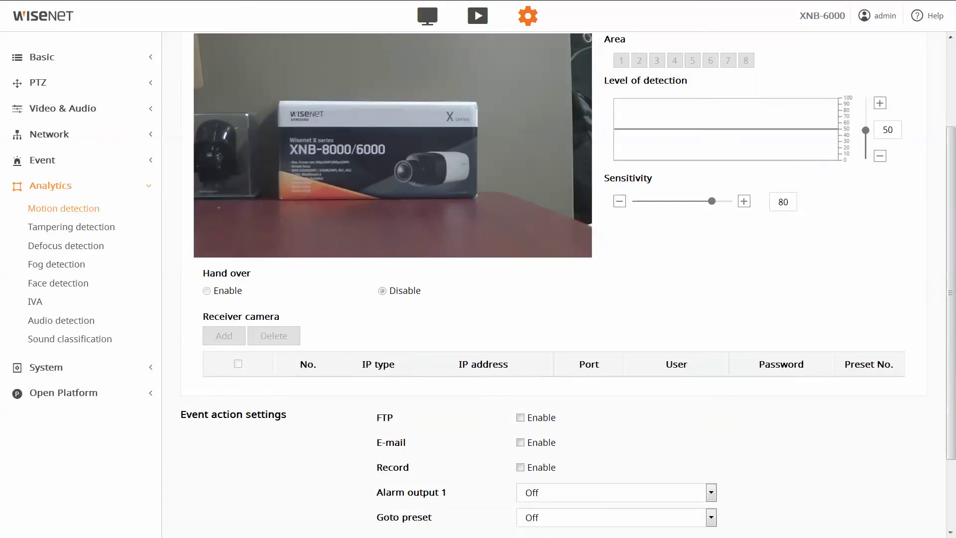
pyautogui.scroll(-2, 562, 284)
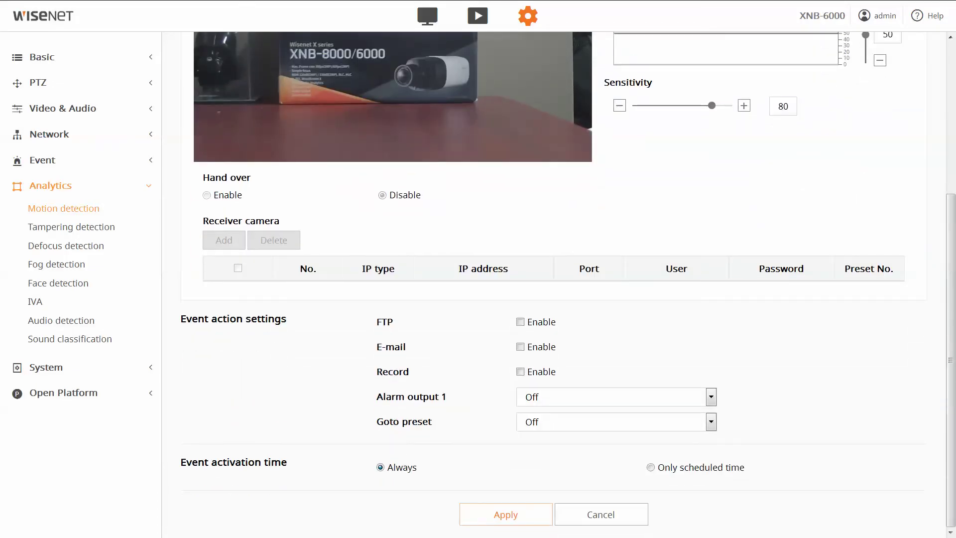
pyautogui.scroll(2, 562, 283)
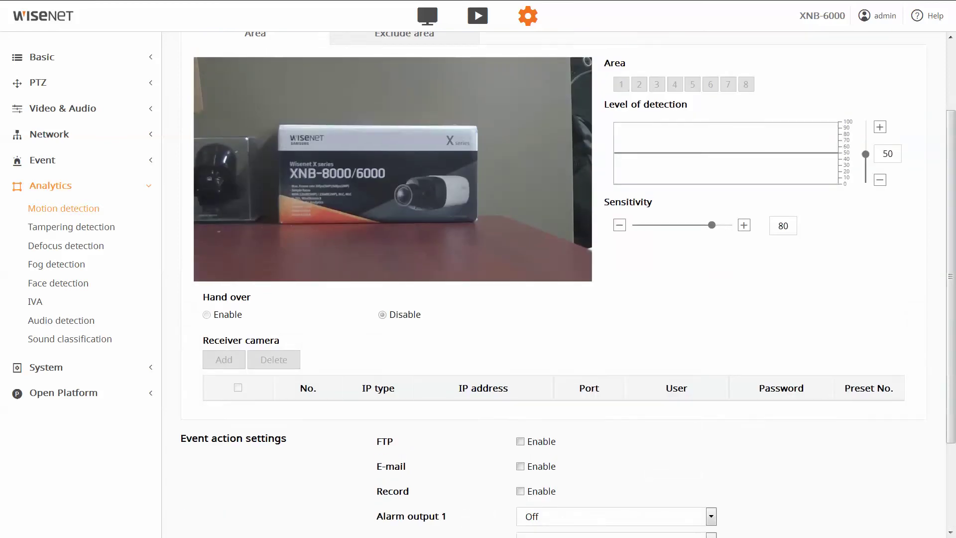
pyautogui.scroll(-1, 562, 284)
pyautogui.scroll(2, 562, 284)
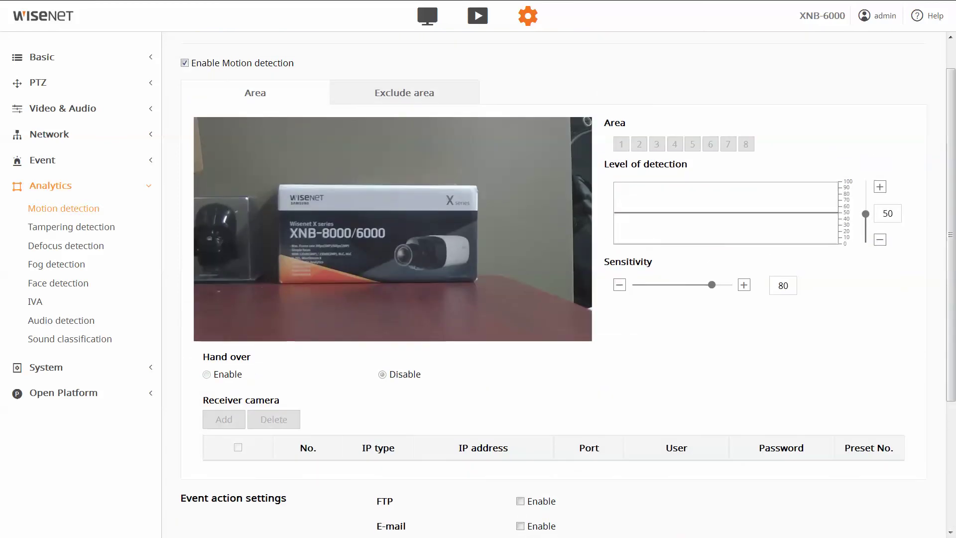
pyautogui.scroll(-2, 563, 283)
pyautogui.scroll(3, 562, 283)
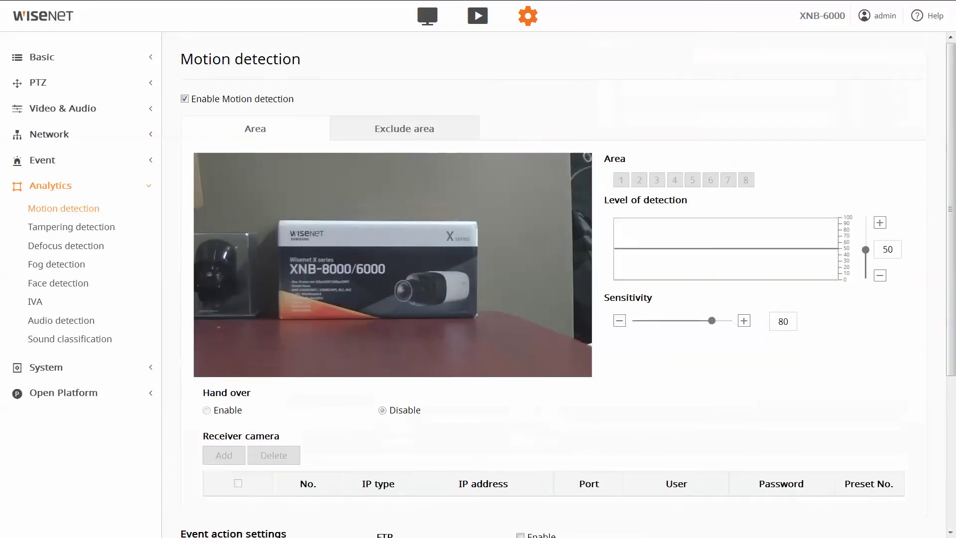
pyautogui.scroll(-1, 562, 283)
pyautogui.scroll(1, 563, 284)
# - Draw a four-point motion detection area over the upper-left corner of the product box in the camera image
pyautogui.click(218, 187)
pyautogui.click(257, 295)
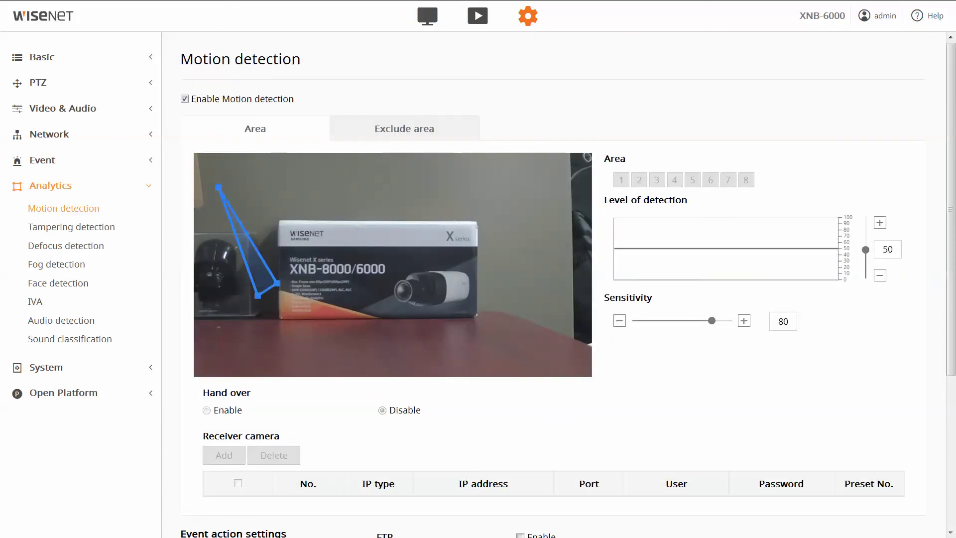
pyautogui.click(327, 260)
pyautogui.click(304, 198)
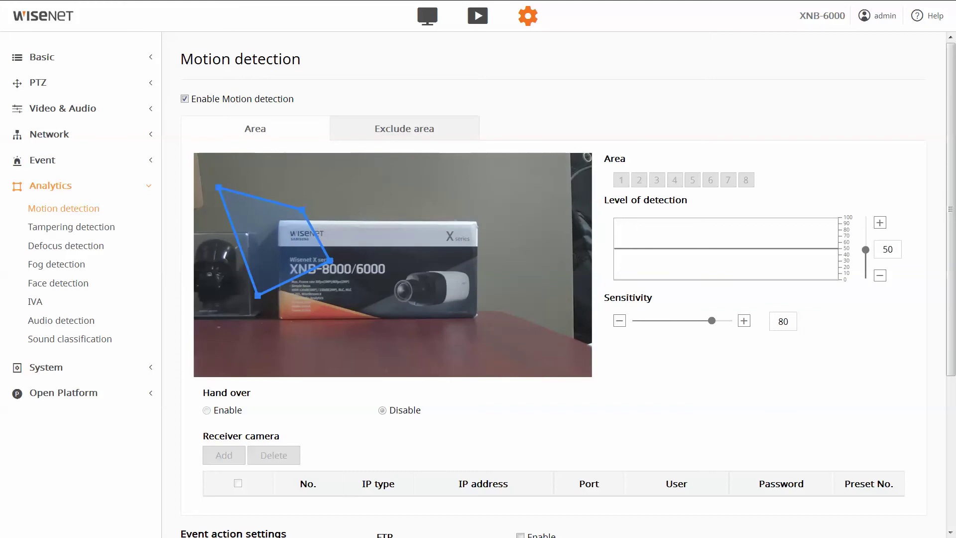
pyautogui.moveTo(304, 198); pyautogui.dragTo(330, 208)
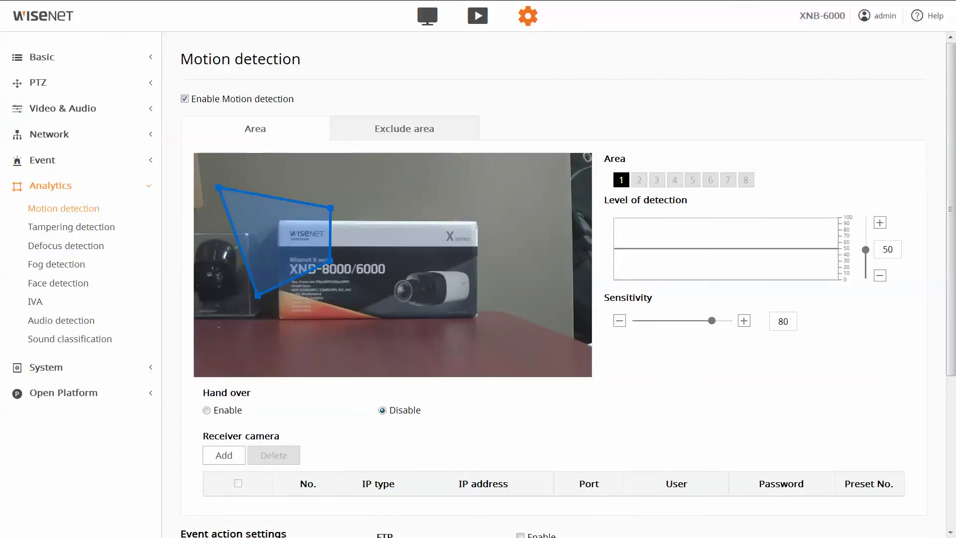
# - Set the sensitivity of motion detection area 1 to 66 and its level of detection to 62
pyautogui.moveTo(711, 320); pyautogui.dragTo(657, 320)
pyautogui.moveTo(657, 320); pyautogui.dragTo(697, 320)
pyautogui.press('Up')
pyautogui.press('Up')
pyautogui.press('Up')
pyautogui.press('Up')
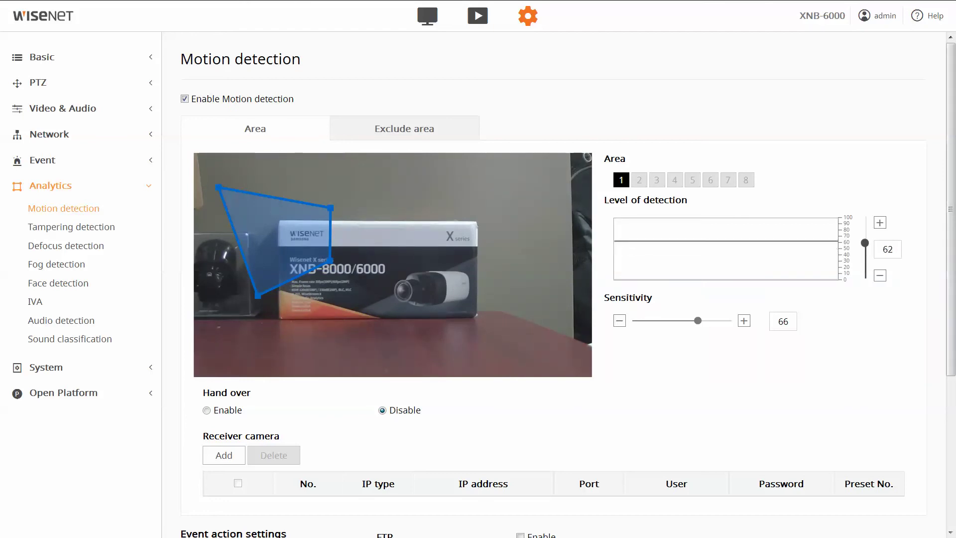
# - Lower the level of detection of area 1 to 28, then raise it to 54
pyautogui.press('Down')
pyautogui.press('Down')
pyautogui.press('Down')
pyautogui.press('Down')
pyautogui.press('Down')
pyautogui.press('Down')
pyautogui.press('Down')
pyautogui.press('Down')
pyautogui.press('Down')
pyautogui.press('Down')
pyautogui.press('Down')
pyautogui.press('Down')
pyautogui.press('Down')
pyautogui.press('Down')
pyautogui.press('Down')
pyautogui.press('Down')
pyautogui.press('Down')
pyautogui.press('Down')
pyautogui.press('Down')
pyautogui.press('Down')
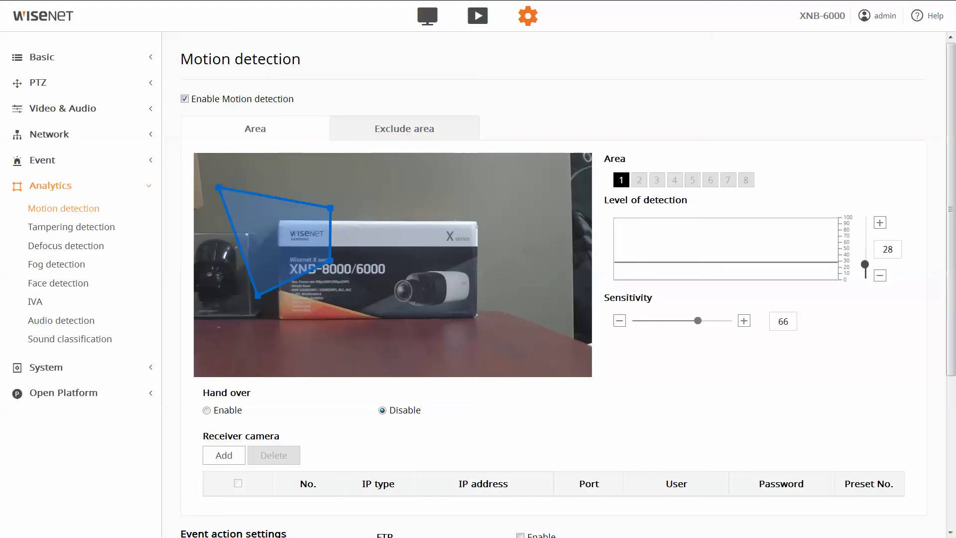
pyautogui.press('Down')
pyautogui.press('Down')
pyautogui.press('Up')
pyautogui.press('Up')
pyautogui.press('Up')
pyautogui.press('Up')
pyautogui.press('Up')
pyautogui.press('Up')
pyautogui.press('Up')
pyautogui.press('Up')
pyautogui.press('Up')
pyautogui.press('Up')
pyautogui.press('Up')
pyautogui.press('Up')
pyautogui.press('Up')
pyautogui.press('Up')
pyautogui.press('Up')
pyautogui.press('Up')
pyautogui.press('Up')
pyautogui.press('Up')
pyautogui.press('Up')
pyautogui.press('Up')
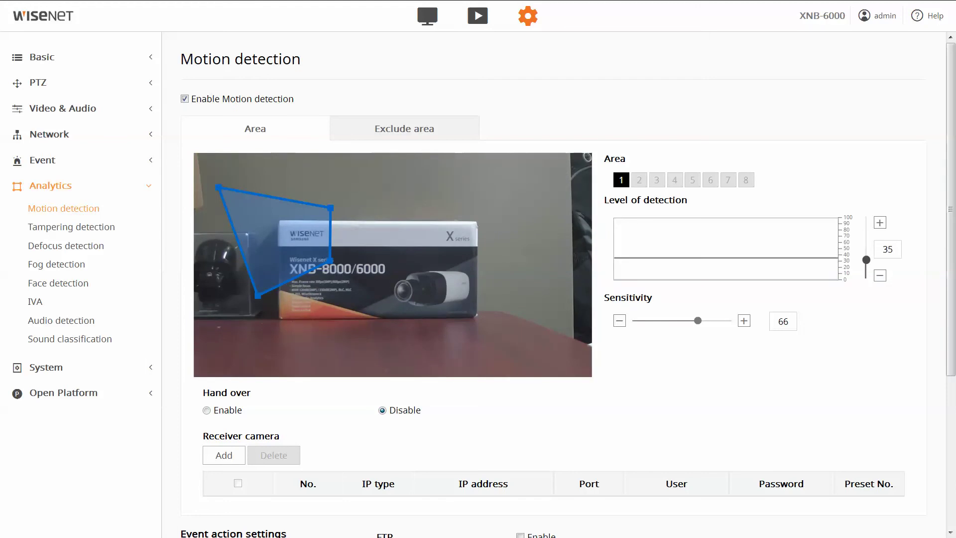
pyautogui.press('Up')
pyautogui.press('Up')
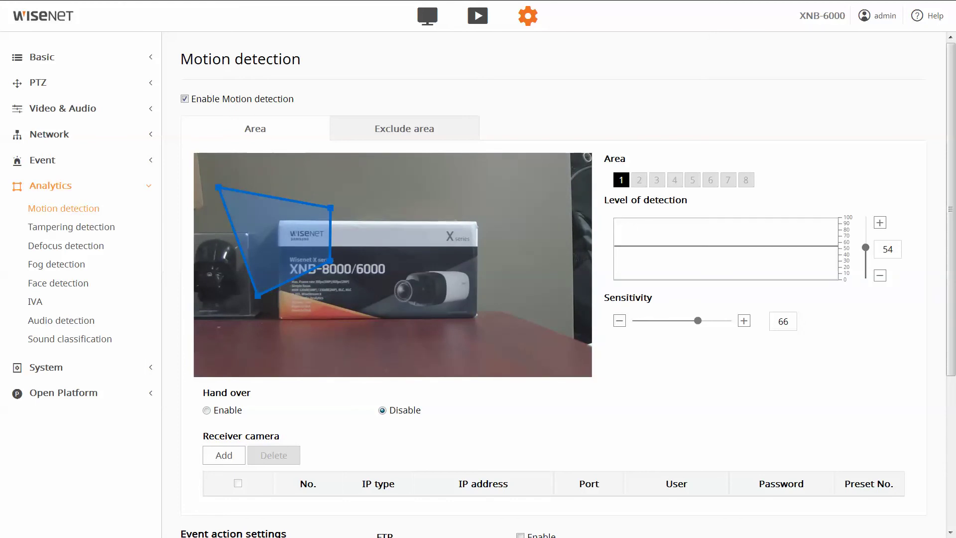
# - Set the sensitivity of area 1 to 33 and its level of detection to 68
pyautogui.moveTo(697, 321); pyautogui.dragTo(664, 320)
pyautogui.moveTo(865, 247); pyautogui.dragTo(865, 238)
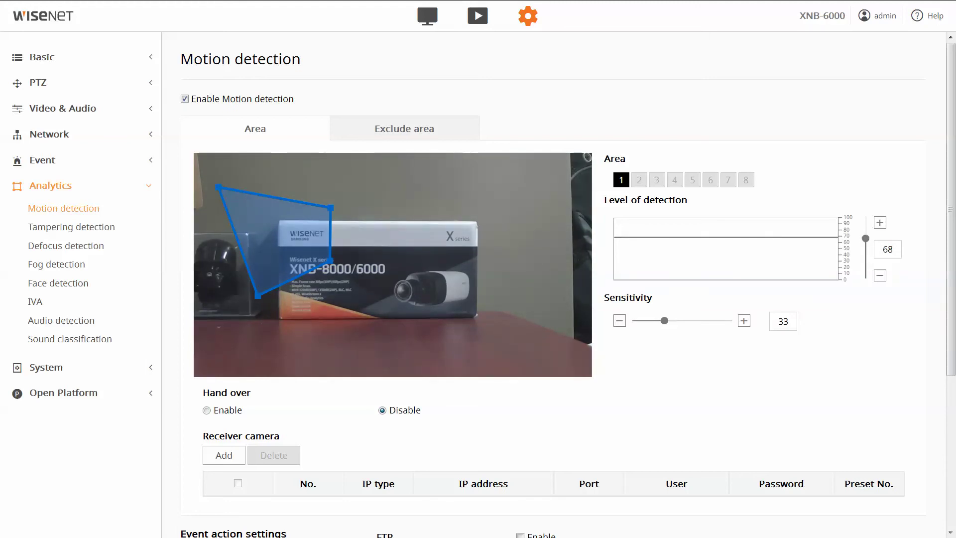
# - Examine the motion detection event actions, including the options for Alarm output 1 and Goto preset
pyautogui.scroll(-3, 568, 284)
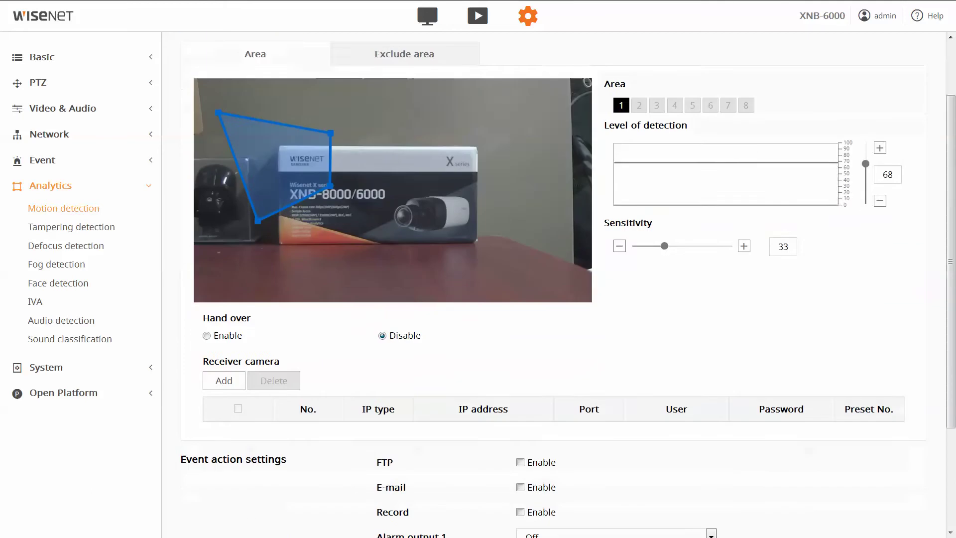
pyautogui.scroll(-2, 568, 284)
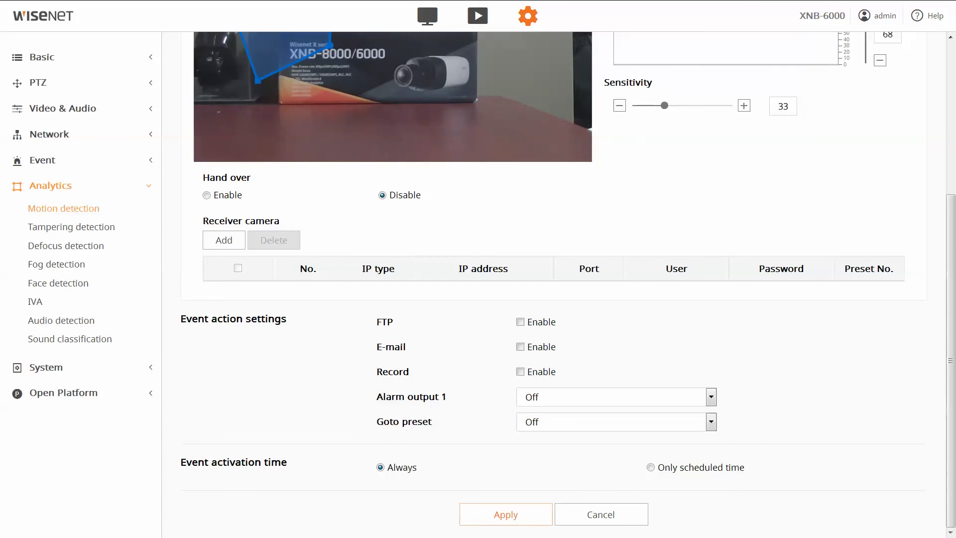
pyautogui.click(615, 396)
pyautogui.click(525, 413)
pyautogui.click(616, 421)
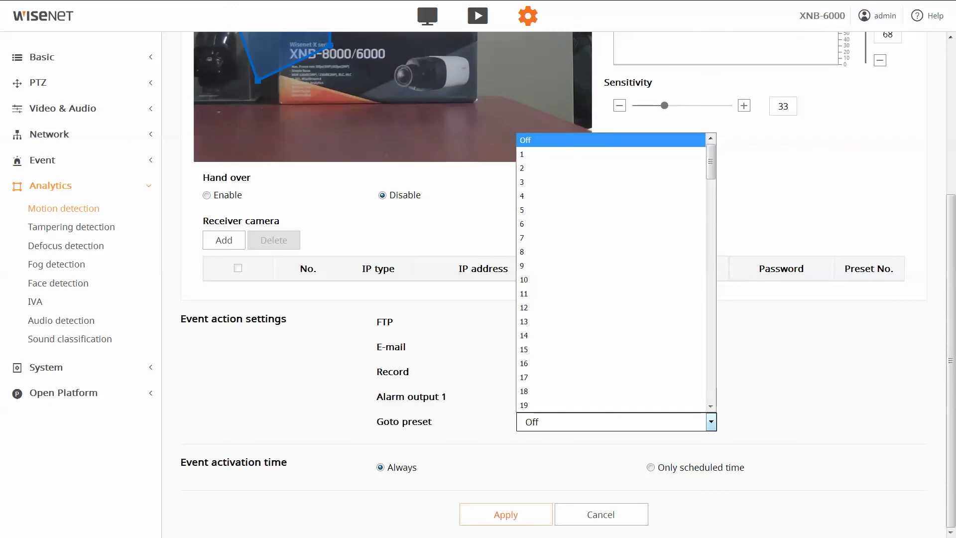
pyautogui.scroll(5, 548, 279)
# - Draw an exclude area for motion detection over the wall to the right of the product box
pyautogui.click(404, 129)
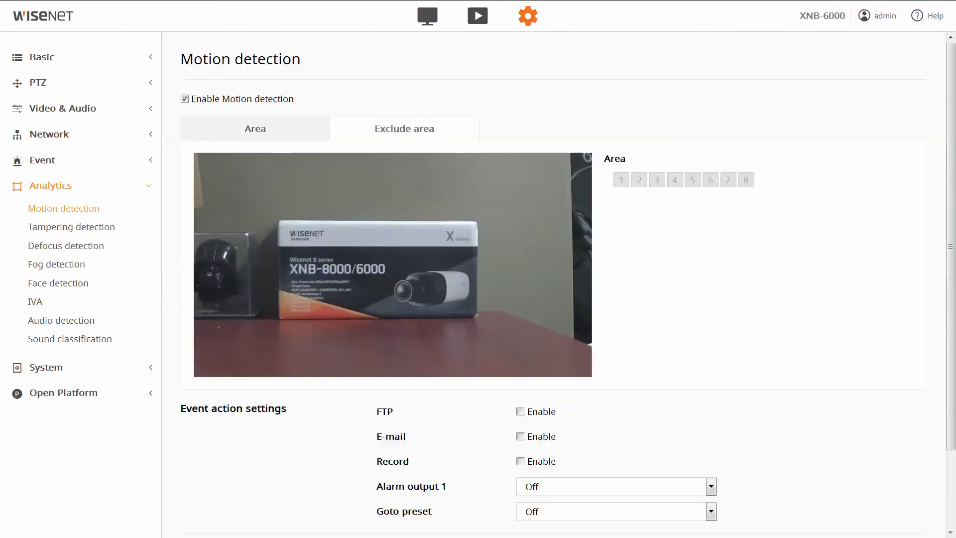
pyautogui.click(476, 204)
pyautogui.click(521, 292)
pyautogui.rightClick(545, 207)
# - Review the tampering detection levels, minimum duration, event actions and activation time
pyautogui.scroll(-2, 548, 278)
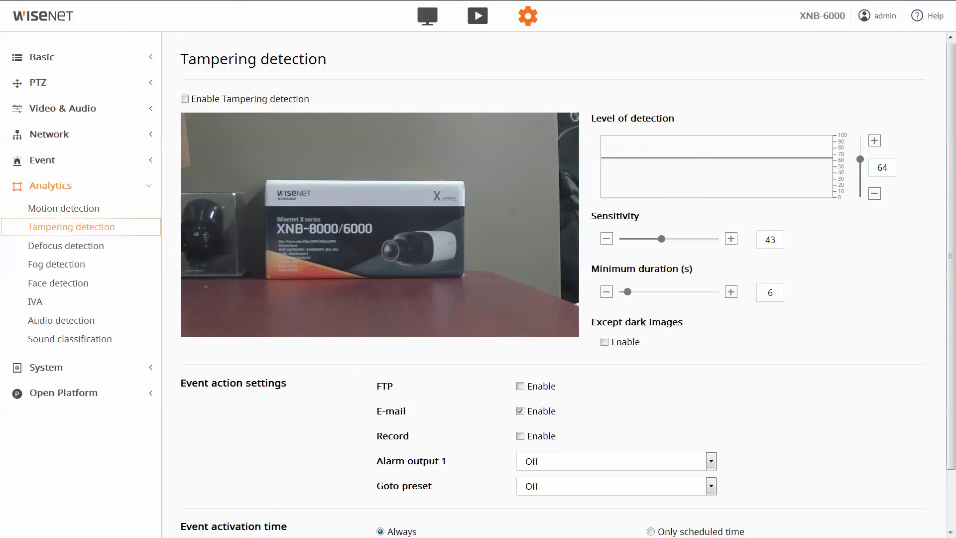
pyautogui.scroll(-1, 553, 284)
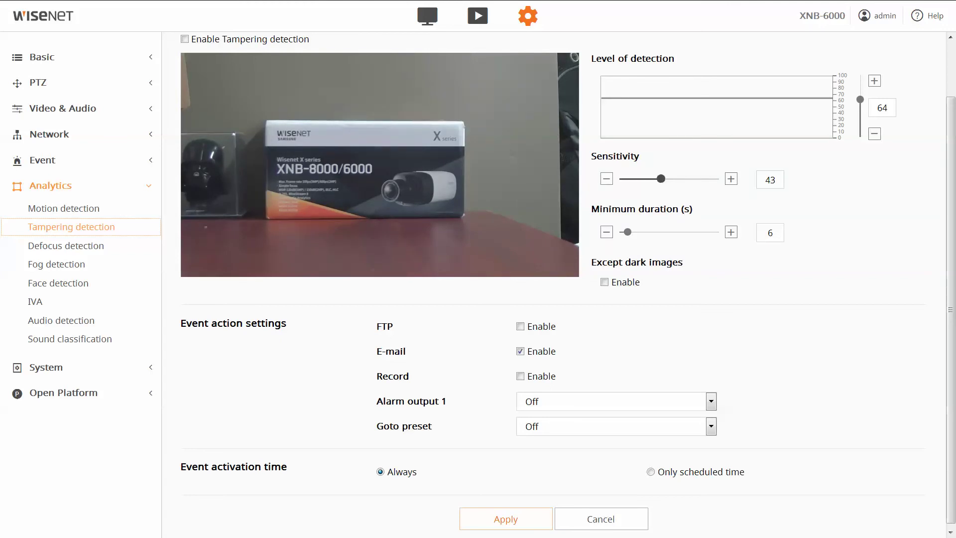
# - Set the tampering detection sensitivity to 51
pyautogui.press('Right')
pyautogui.press('Right')
pyautogui.press('Right')
pyautogui.press('Right')
pyautogui.press('Right')
pyautogui.press('Right')
pyautogui.press('Right')
pyautogui.press('Right')
pyautogui.press('Right')
pyautogui.press('Left')
pyautogui.scroll(1, 568, 284)
pyautogui.scroll(-1, 568, 284)
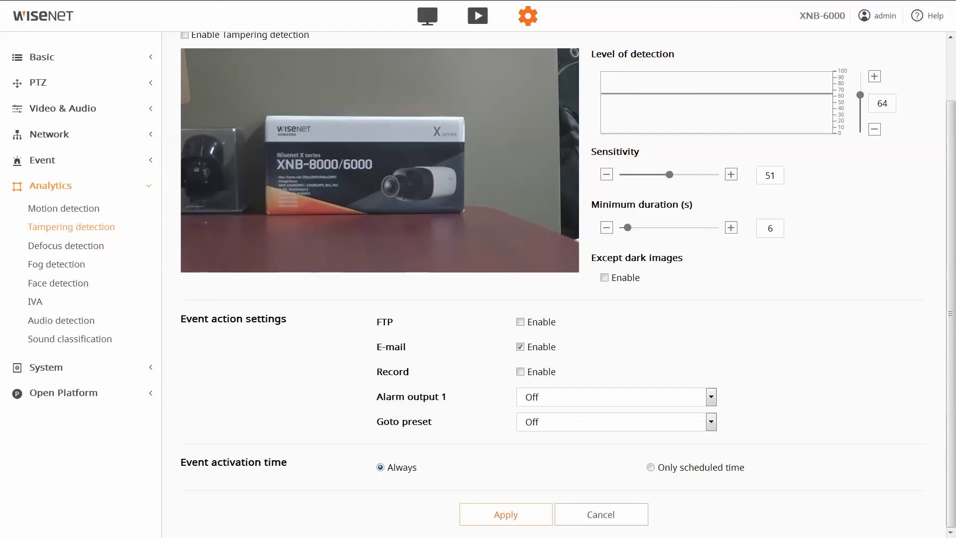
pyautogui.scroll(1, 568, 279)
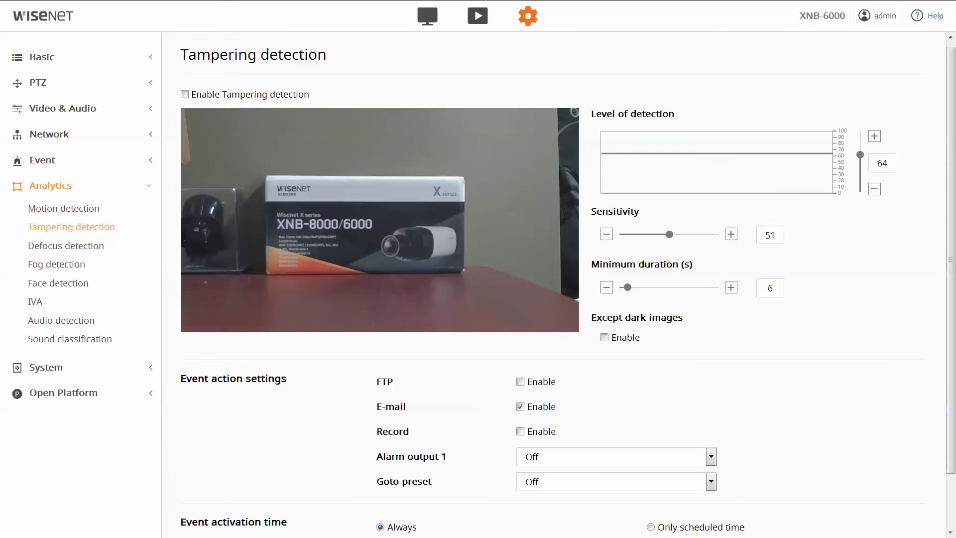
# - Set the tampering detection minimum duration to 30 s and its level of detection to 56
pyautogui.moveTo(627, 287); pyautogui.dragTo(684, 287)
pyautogui.press('Left')
pyautogui.press('Left')
pyautogui.press('Left')
pyautogui.press('Left')
pyautogui.press('Left')
pyautogui.press('Left')
pyautogui.press('Left')
pyautogui.press('Left')
pyautogui.press('Left')
pyautogui.press('Left')
pyautogui.press('Left')
pyautogui.press('Left')
pyautogui.press('Left')
pyautogui.press('Left')
pyautogui.press('Right')
pyautogui.press('Right')
pyautogui.press('Right')
pyautogui.press('Right')
pyautogui.moveTo(860, 155)
pyautogui.mouseDown()
pyautogui.moveTo(859, 172)
pyautogui.moveTo(859, 159)
pyautogui.mouseUp()
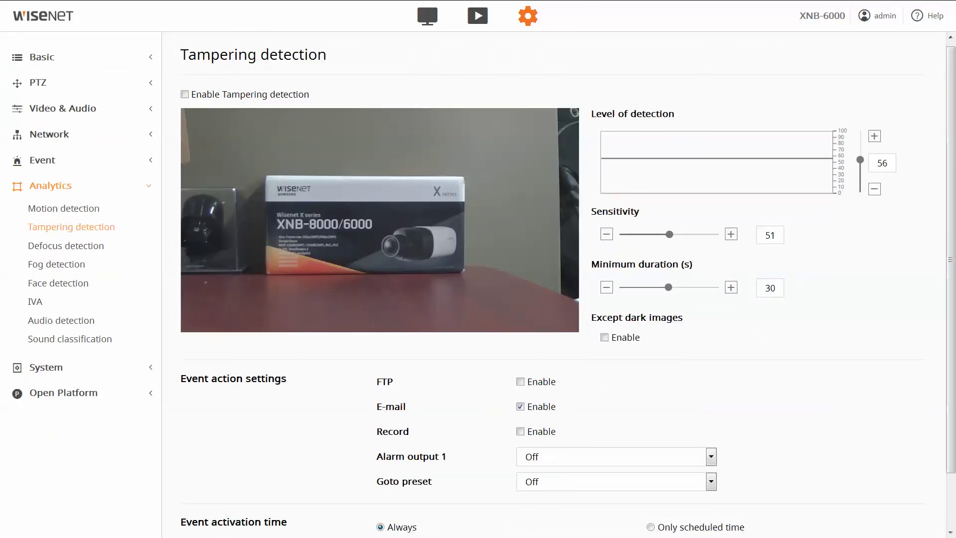
# - Enable defocus detection and confirm applying the change
pyautogui.click(66, 245)
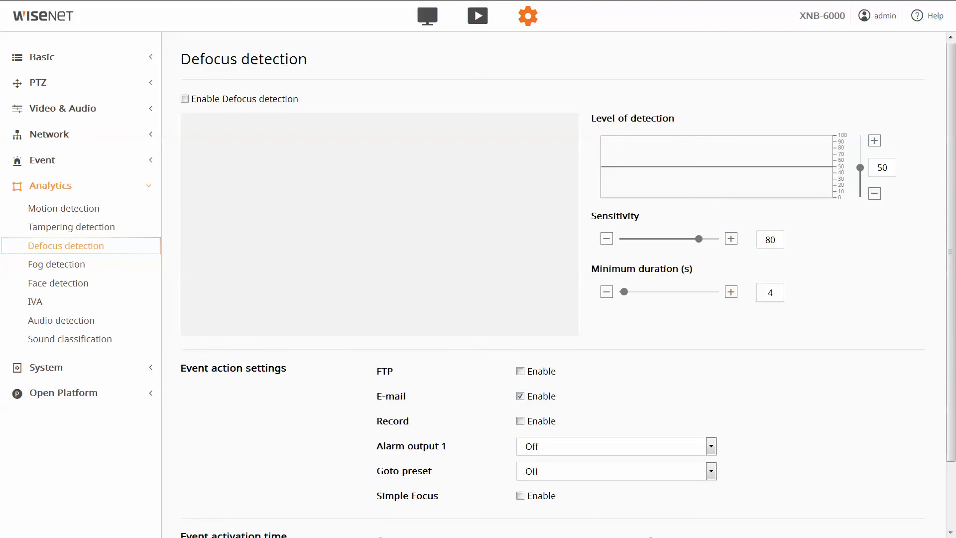
pyautogui.click(184, 99)
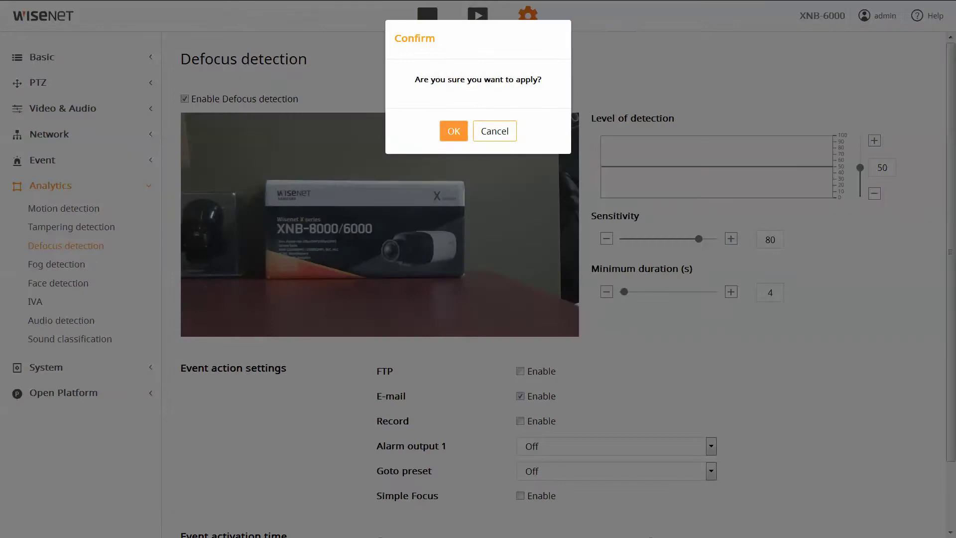
pyautogui.click(452, 130)
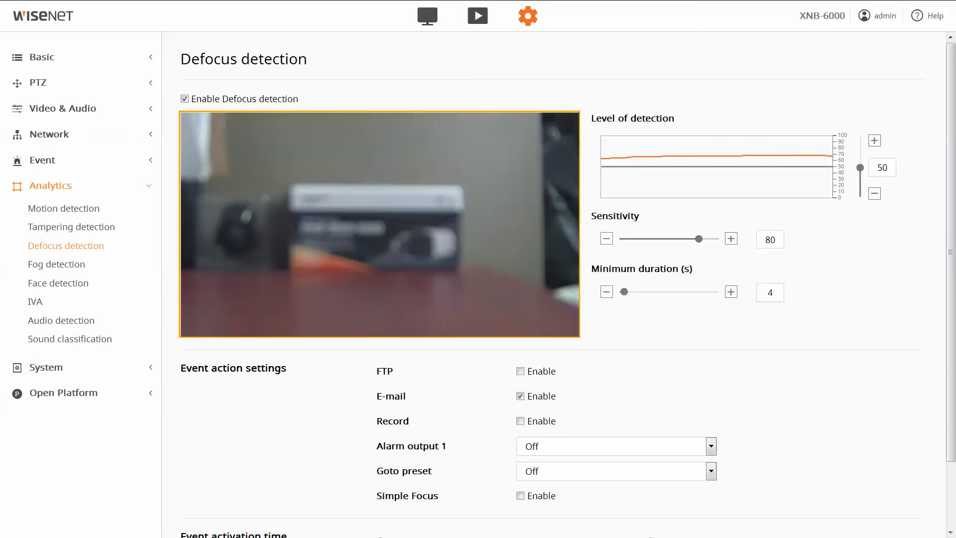
# - Disable defocus detection, apply the settings, and enable it again
pyautogui.click(185, 98)
pyautogui.press('Return')
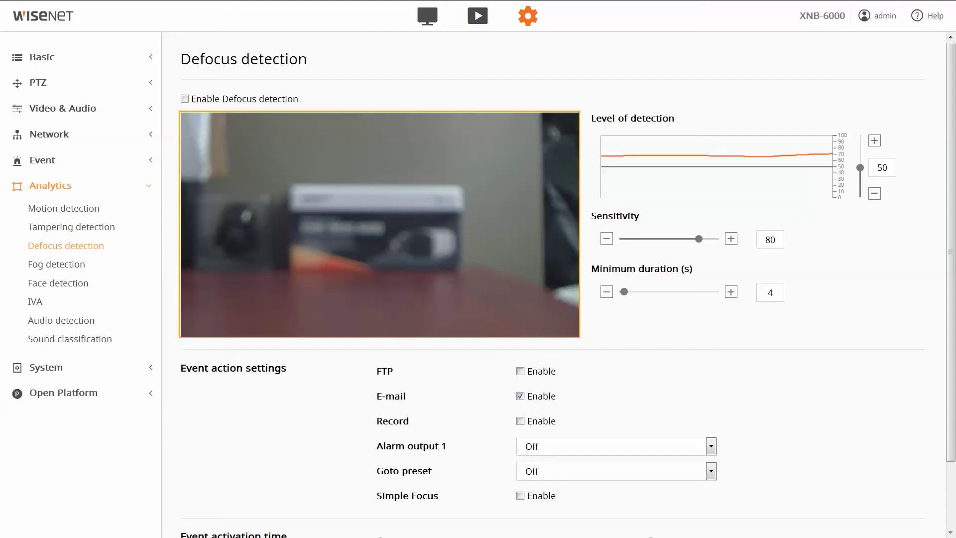
pyautogui.scroll(-2, 548, 284)
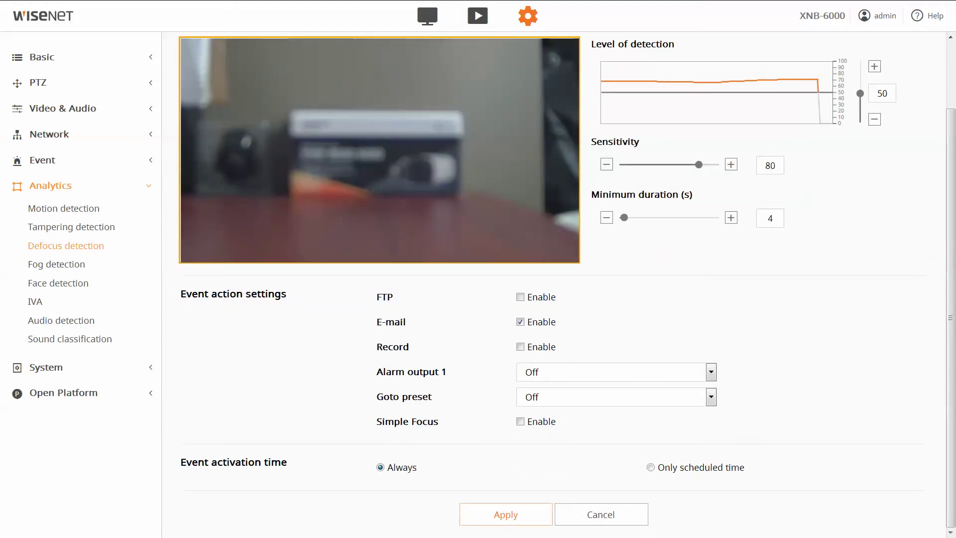
pyautogui.click(505, 514)
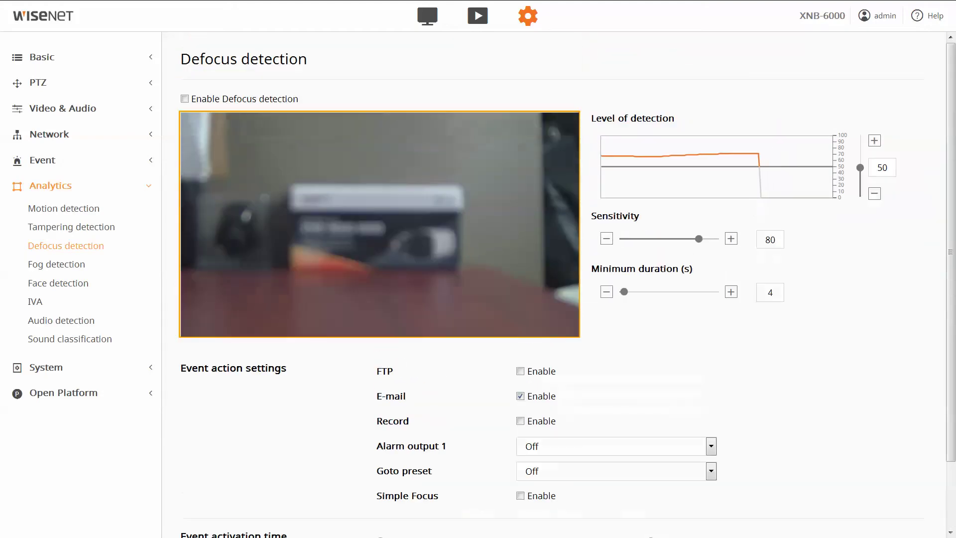
pyautogui.click(184, 99)
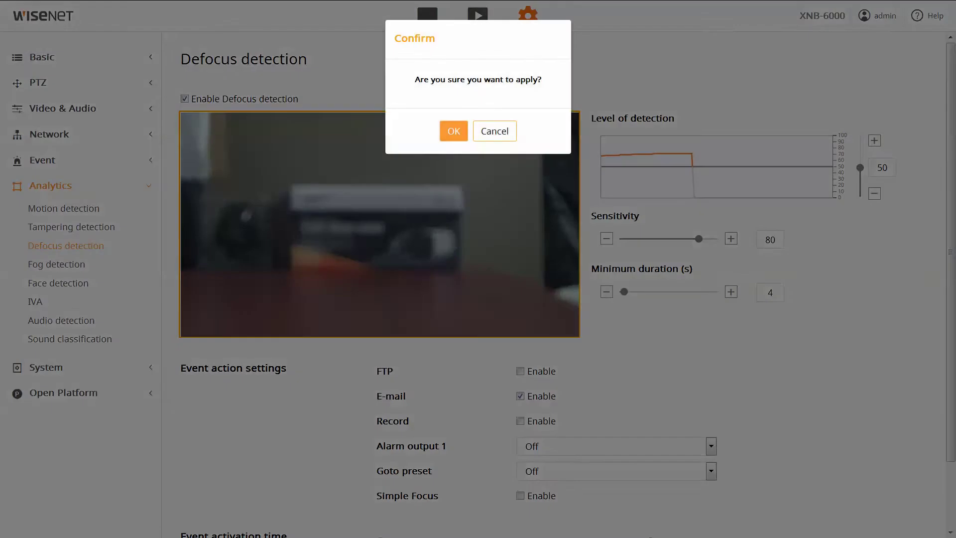
pyautogui.press('Return')
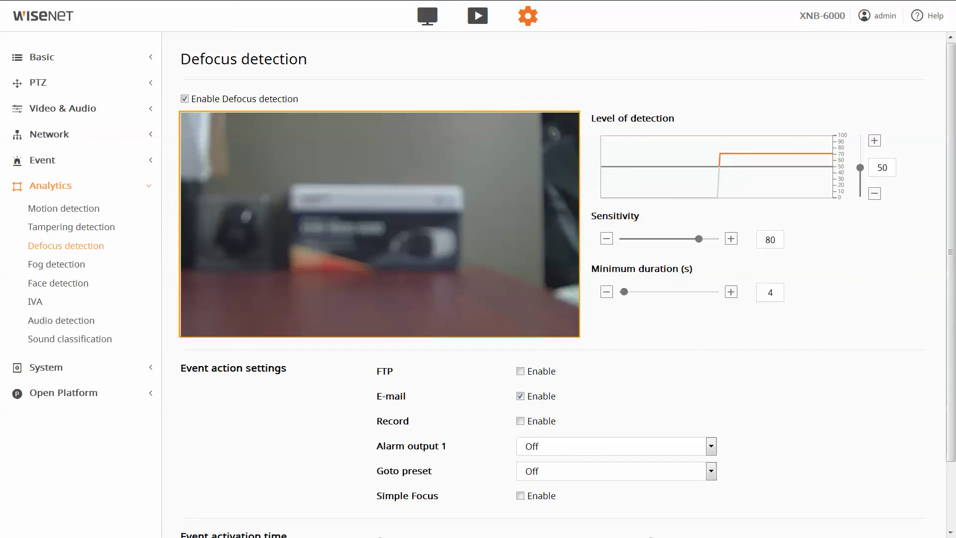
# - Turn off the e-mail event action for defocus detection and apply the settings
pyautogui.scroll(-2, 563, 283)
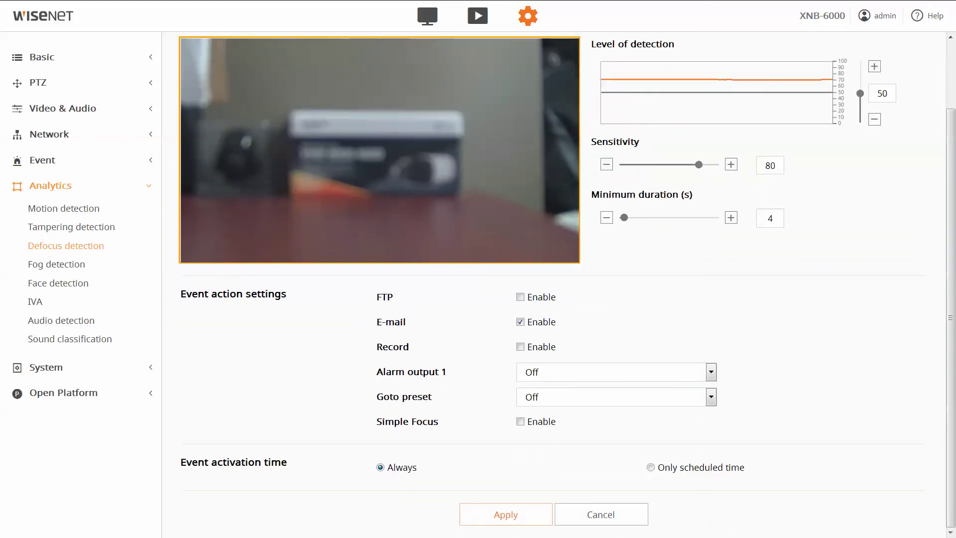
pyautogui.click(520, 321)
pyautogui.click(505, 514)
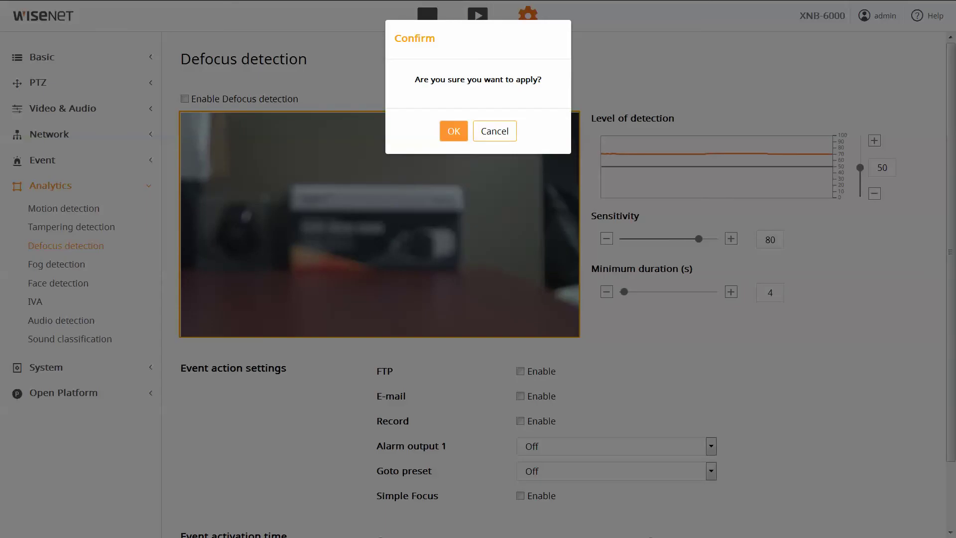
pyautogui.press('Return')
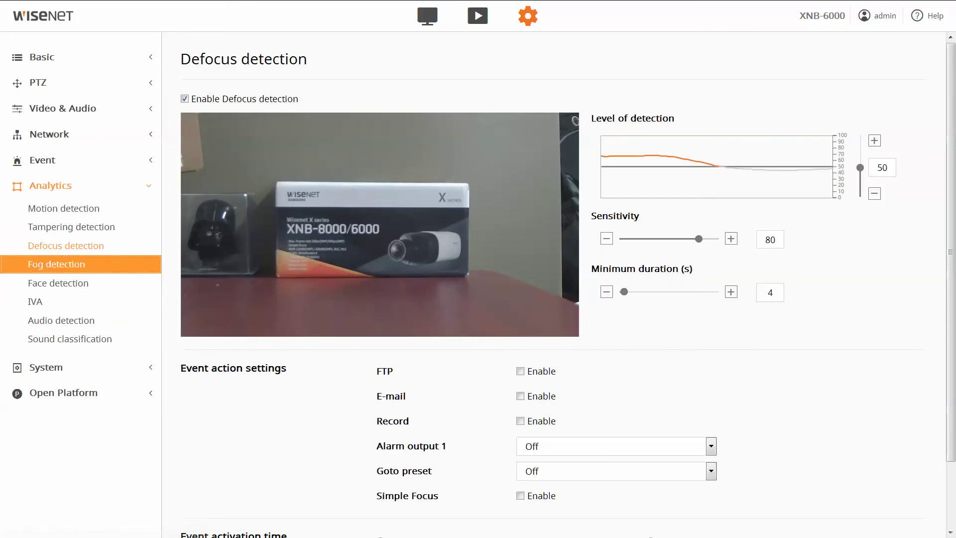
# - View the fog detection settings, and enable face detection with the change applied
pyautogui.click(57, 264)
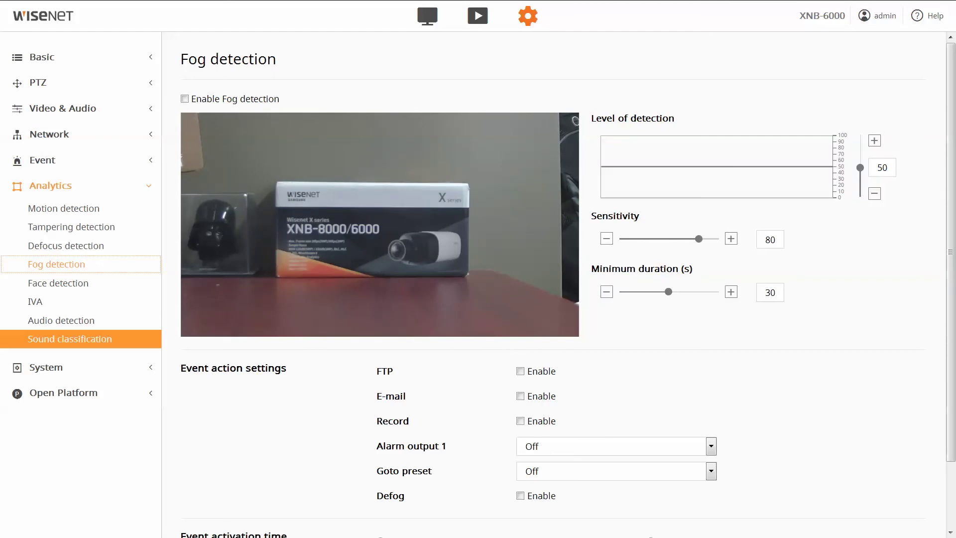
pyautogui.click(58, 283)
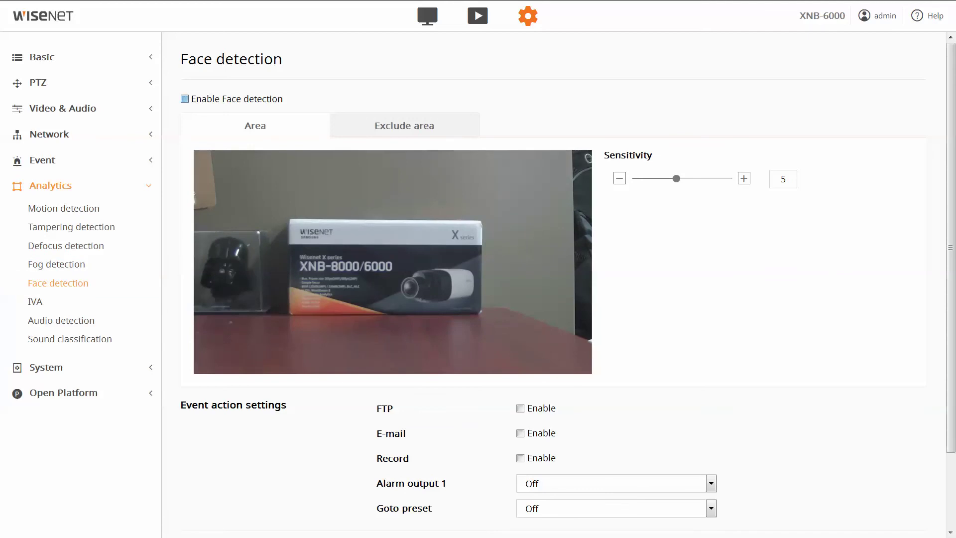
pyautogui.click(185, 99)
pyautogui.click(453, 130)
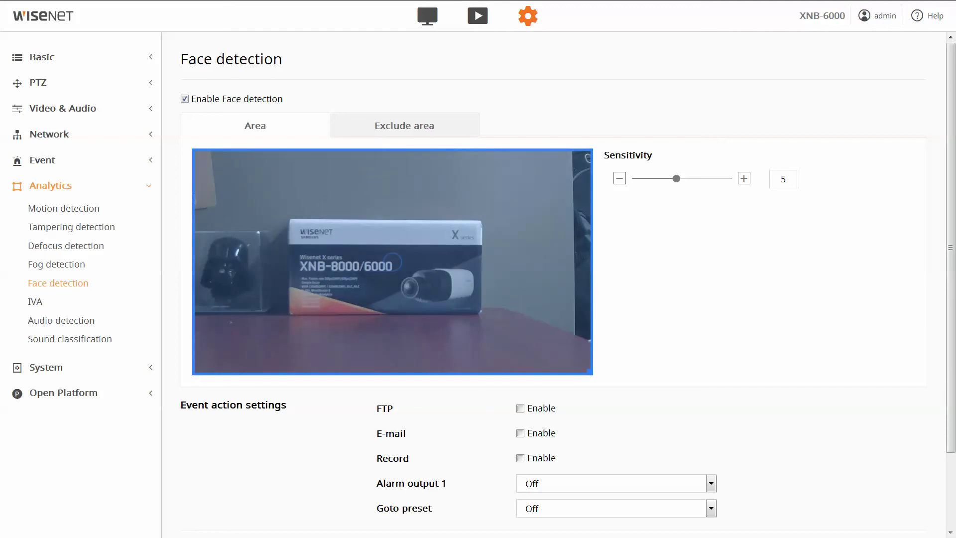
pyautogui.scroll(-2, 552, 283)
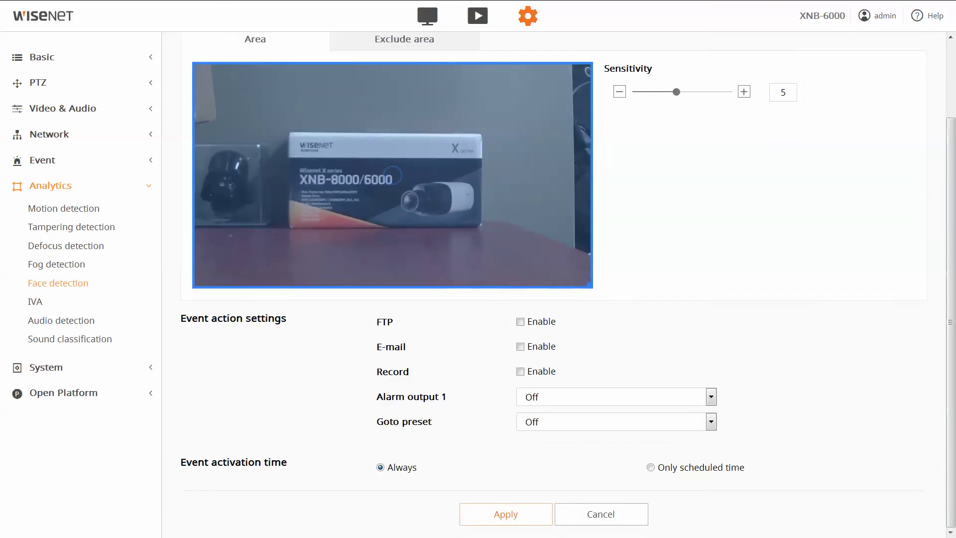
pyautogui.scroll(1, 553, 284)
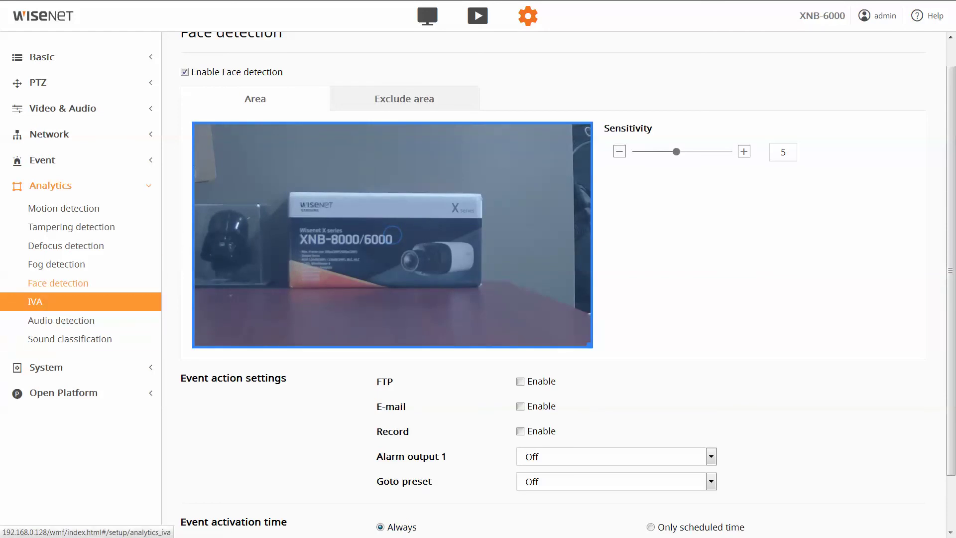
# - In the IVA settings, reposition virtual line 1 so it crosses the product box near its left end
pyautogui.click(35, 301)
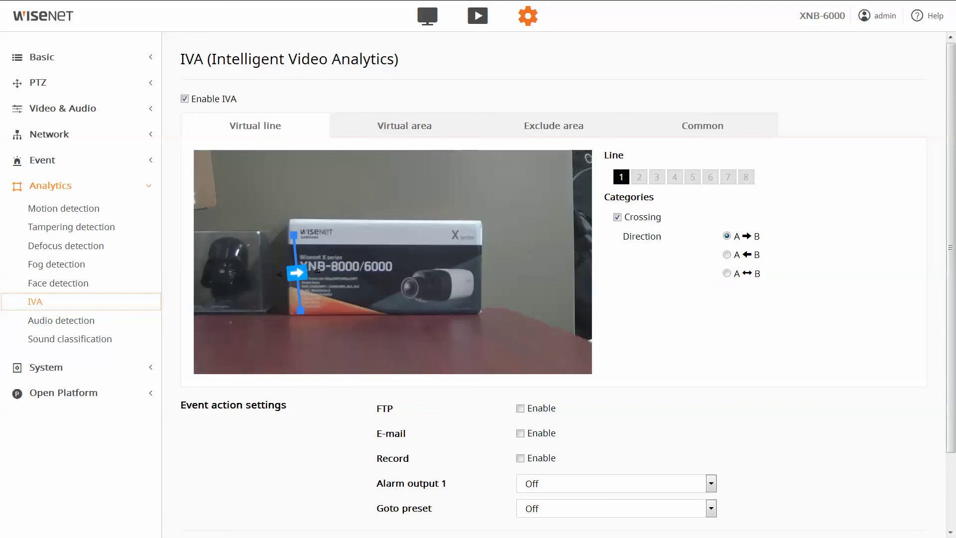
pyautogui.moveTo(294, 234); pyautogui.dragTo(322, 190)
pyautogui.moveTo(300, 311); pyautogui.dragTo(320, 316)
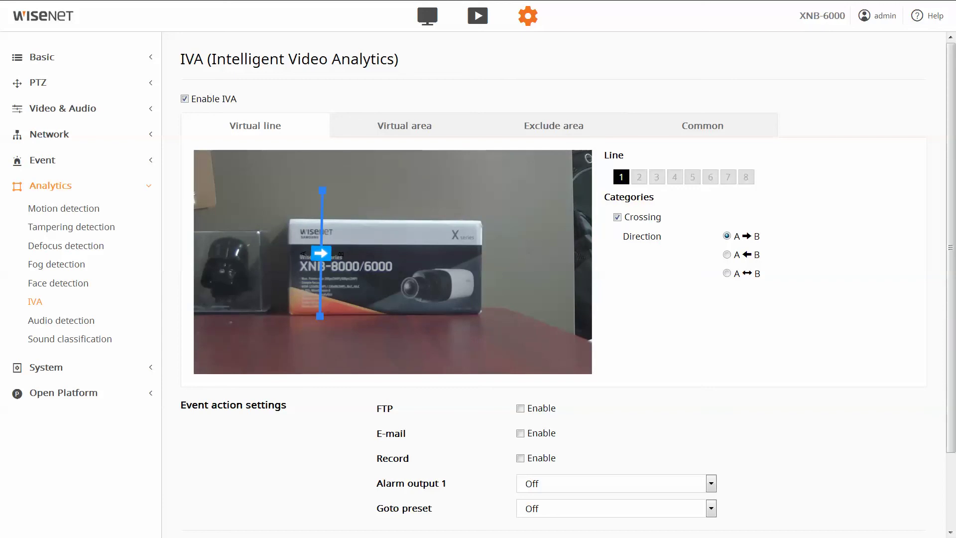
# - Set the crossing direction of virtual line 1 to both ways, A ↔ B
pyautogui.click(727, 254)
pyautogui.click(727, 273)
pyautogui.scroll(-2, 567, 278)
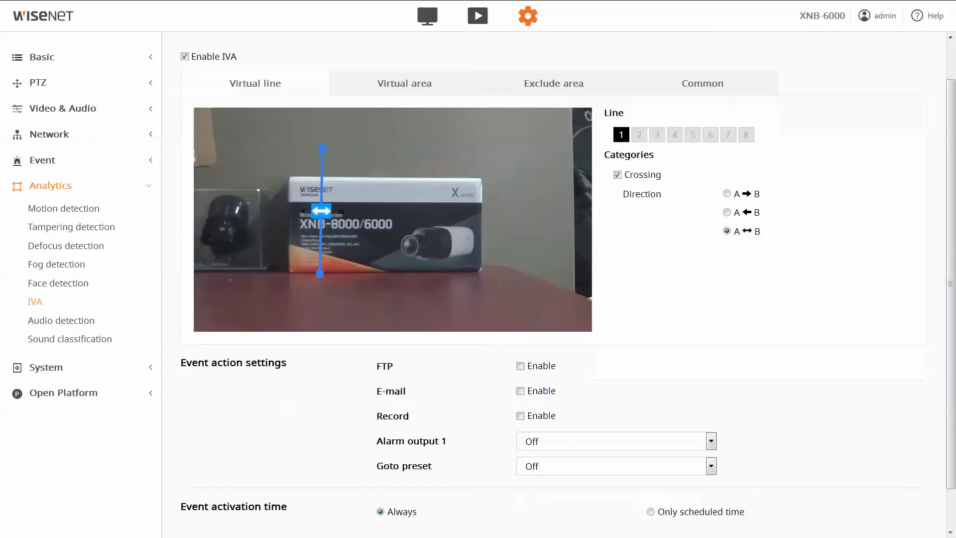
pyautogui.scroll(2, 404, 124)
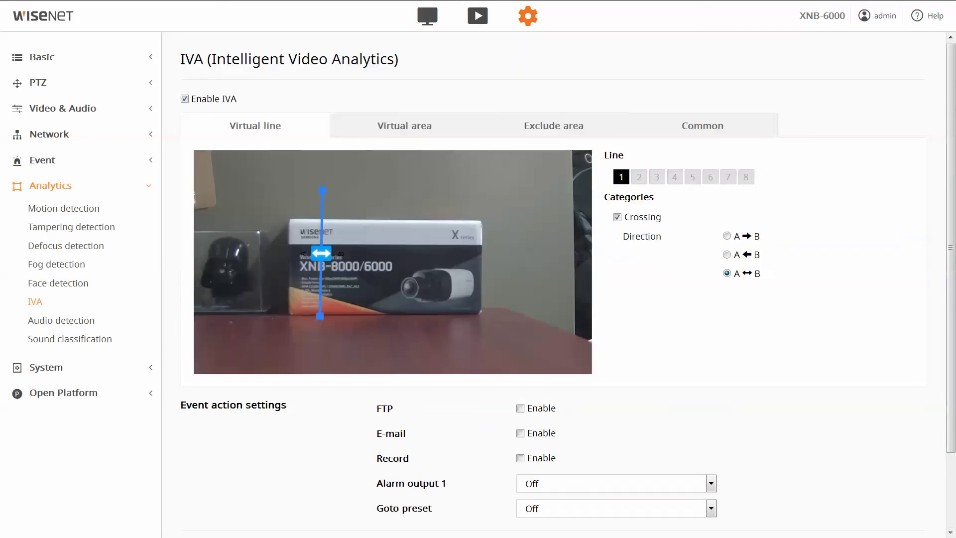
# - Shift IVA virtual area 1 and adjust its lower-right corner so it frames the product box
pyautogui.click(404, 125)
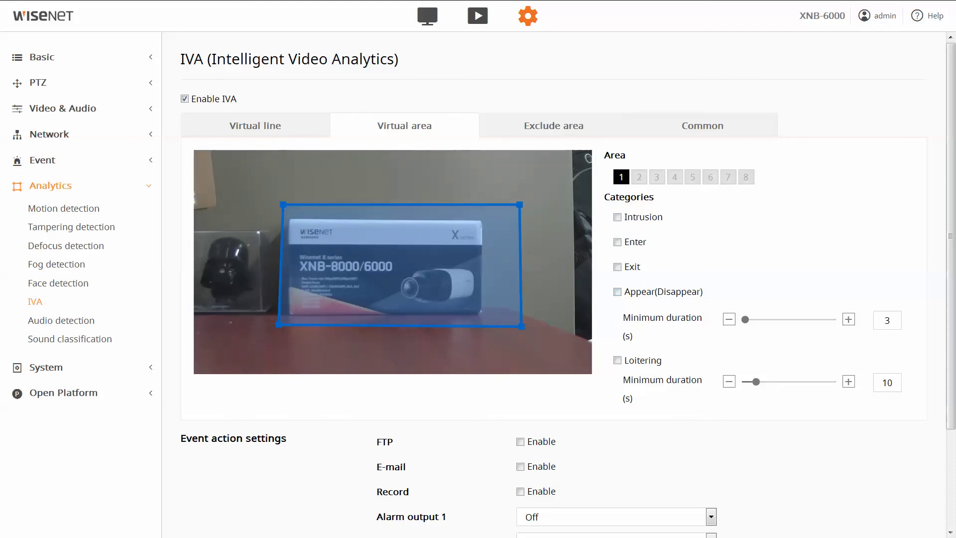
pyautogui.moveTo(398, 264)
pyautogui.mouseDown()
pyautogui.moveTo(372, 264)
pyautogui.moveTo(384, 264)
pyautogui.mouseUp()
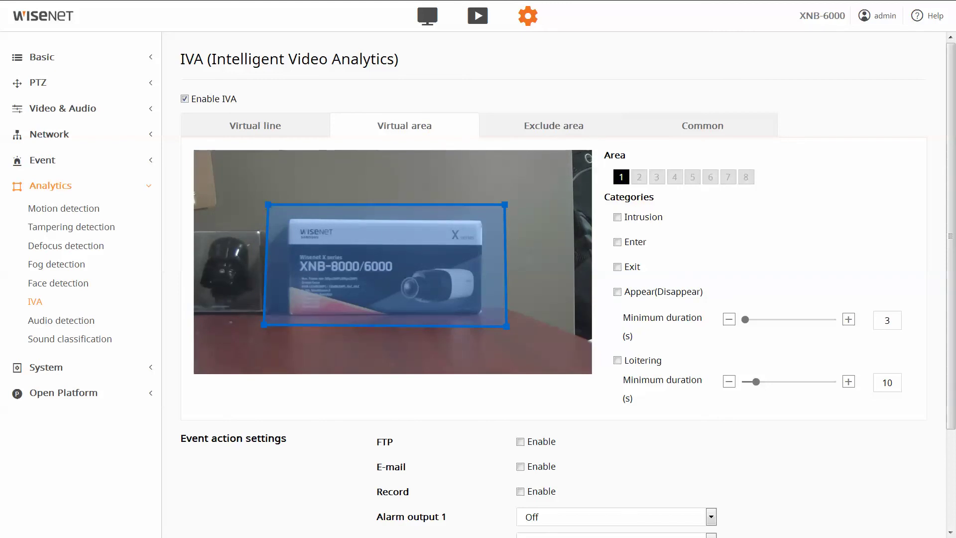
pyautogui.moveTo(507, 326); pyautogui.dragTo(503, 325)
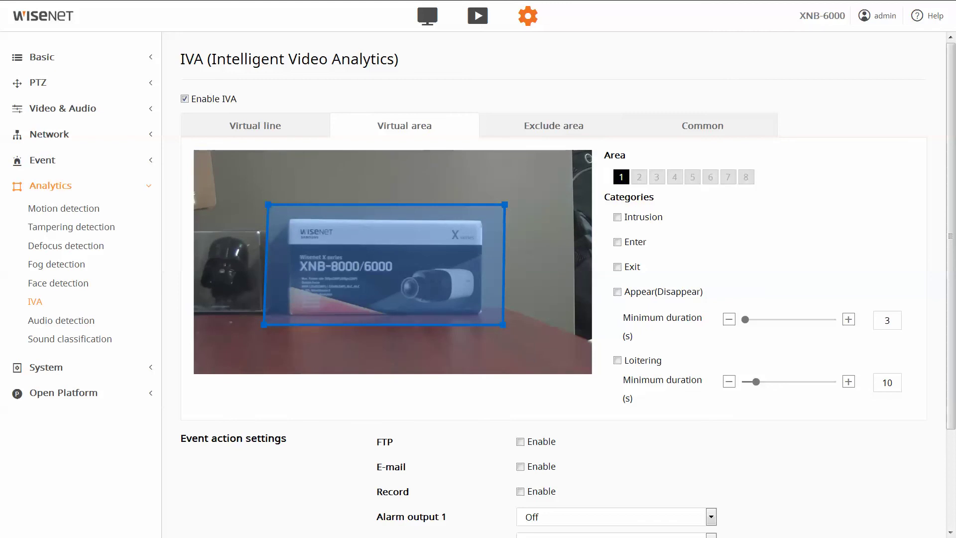
pyautogui.moveTo(384, 264)
pyautogui.mouseDown()
pyautogui.moveTo(464, 257)
pyautogui.moveTo(467, 247)
pyautogui.moveTo(356, 222)
pyautogui.moveTo(368, 267)
pyautogui.moveTo(387, 268)
pyautogui.mouseUp()
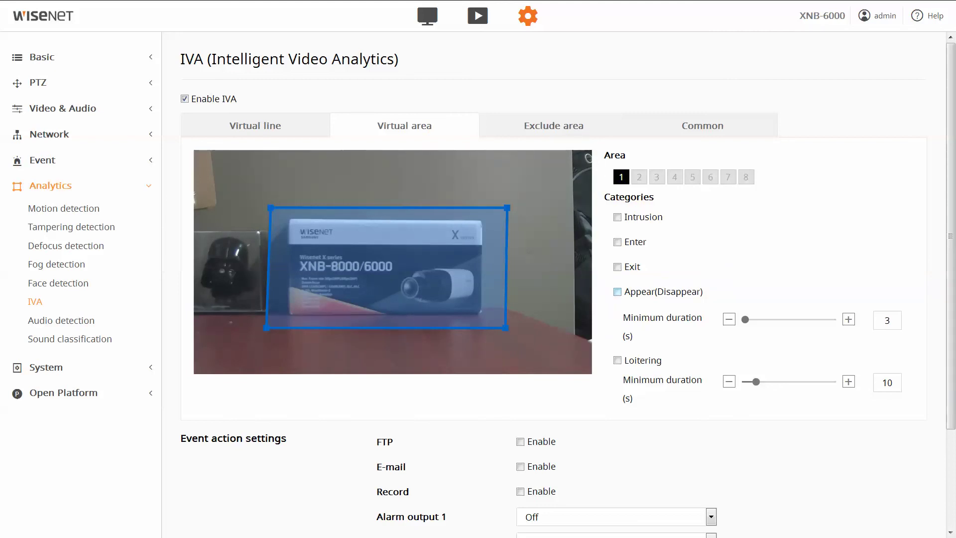
# - Enable Appear(Disappear) for virtual area 1 with a minimum duration of 7 s
pyautogui.click(616, 292)
pyautogui.moveTo(745, 320); pyautogui.dragTo(751, 319)
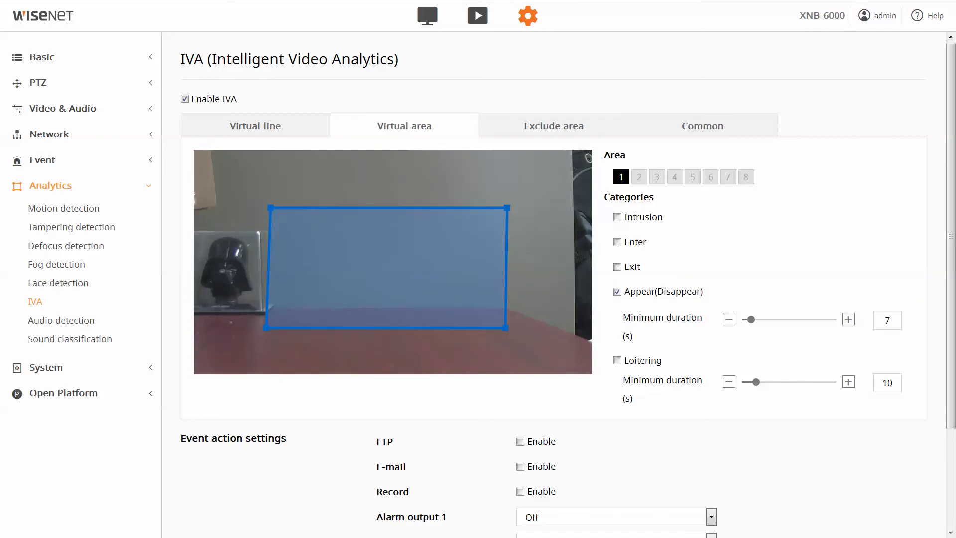
pyautogui.scroll(-3, 568, 283)
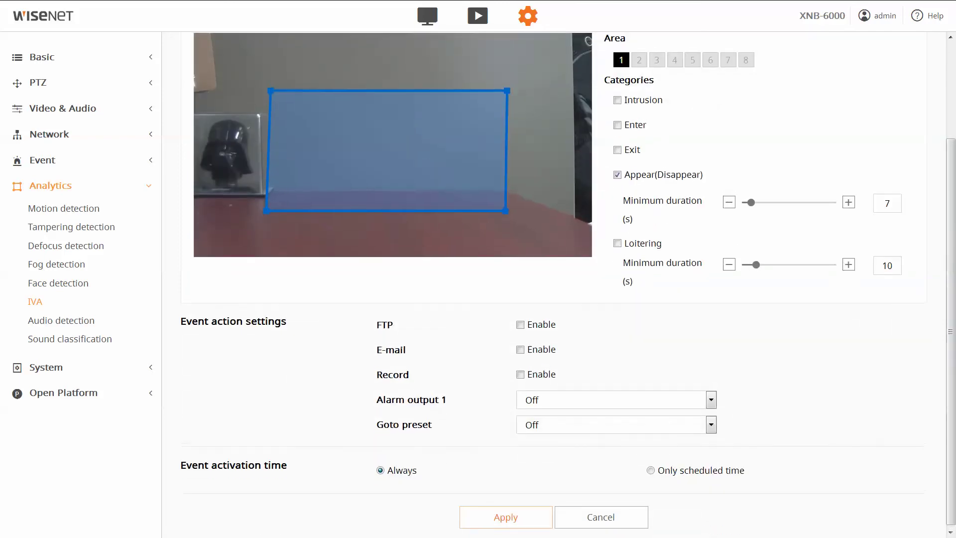
pyautogui.scroll(3, 568, 284)
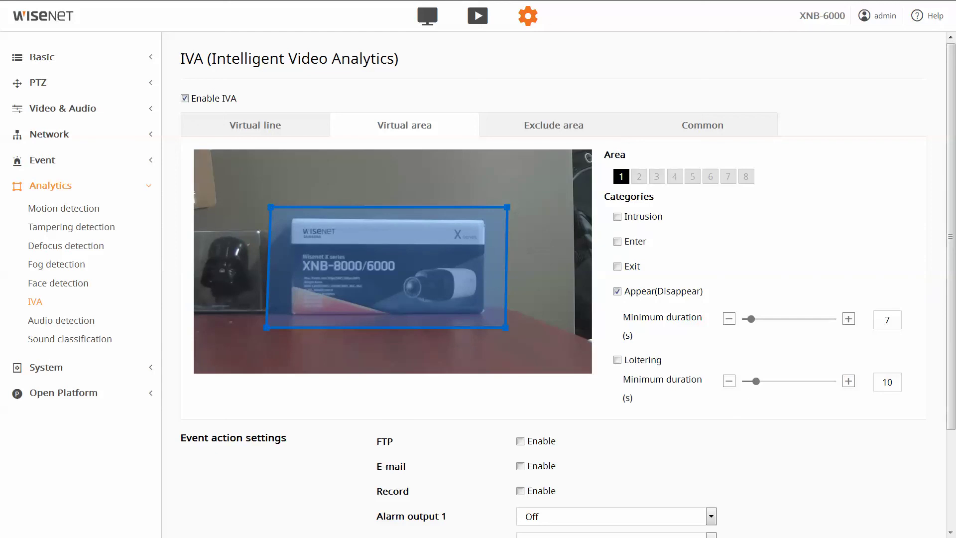
# - Set the loitering minimum duration of virtual area 1 to 60 s
pyautogui.moveTo(756, 381); pyautogui.dragTo(835, 380)
pyautogui.scroll(-1, 553, 283)
pyautogui.scroll(-3, 552, 283)
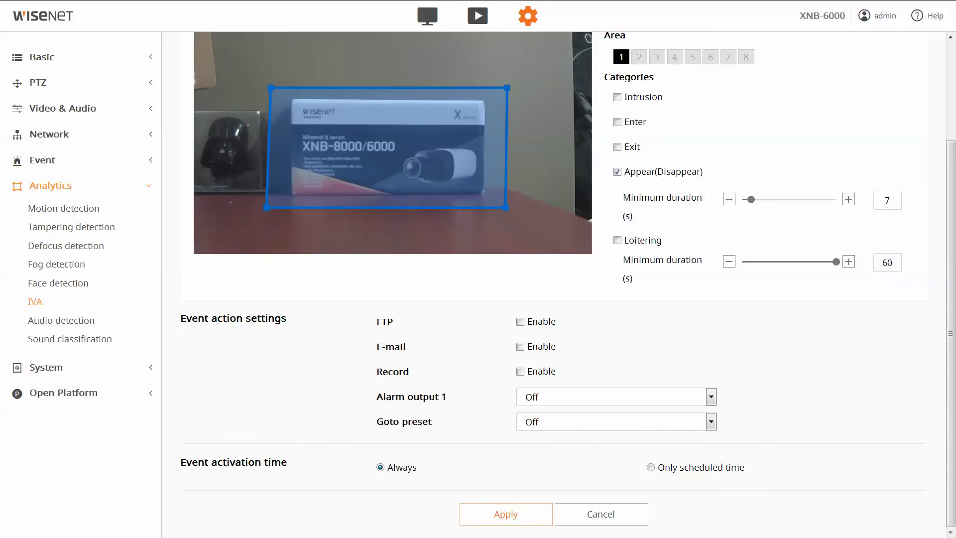
pyautogui.scroll(3, 552, 284)
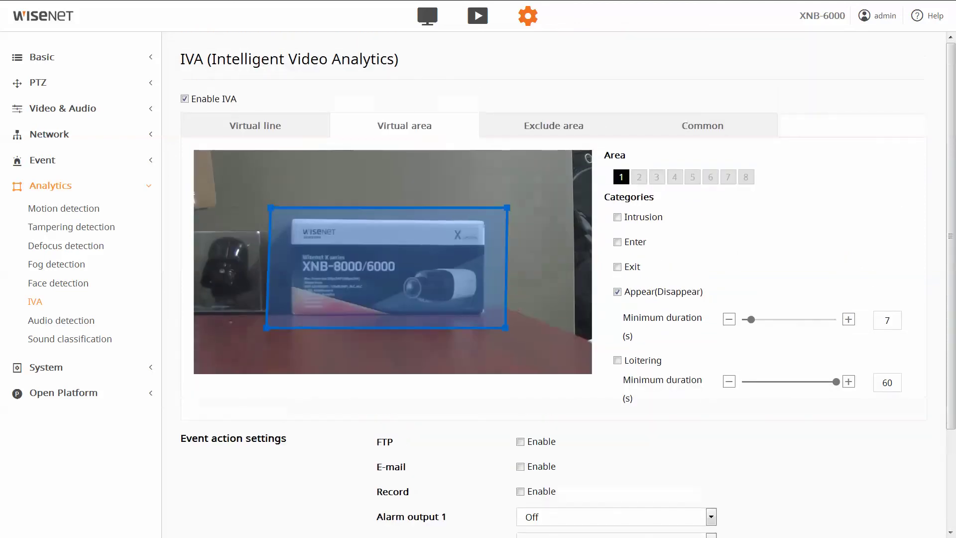
# - Review the IVA exclude area and common sensitivity and size settings, and open the audio detection settings
pyautogui.click(553, 126)
pyautogui.click(703, 126)
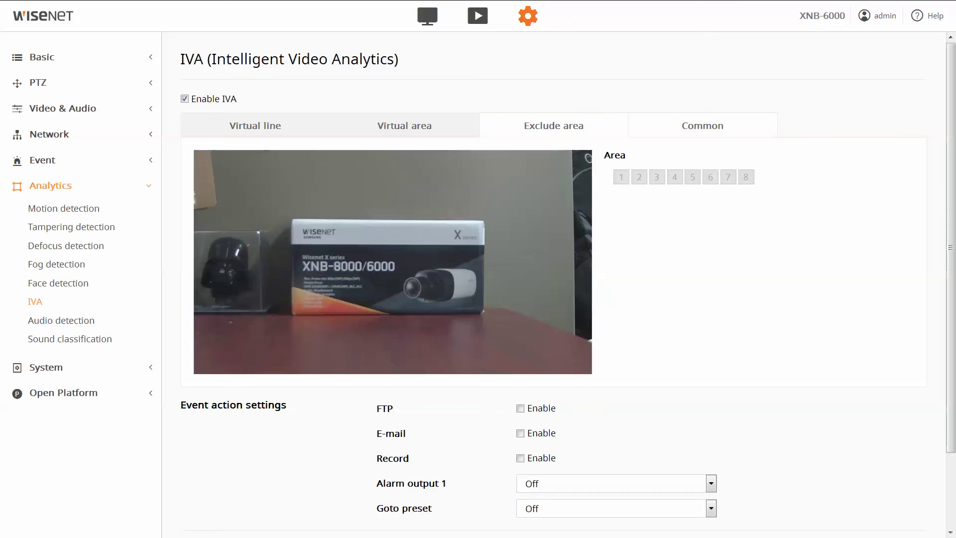
pyautogui.click(702, 126)
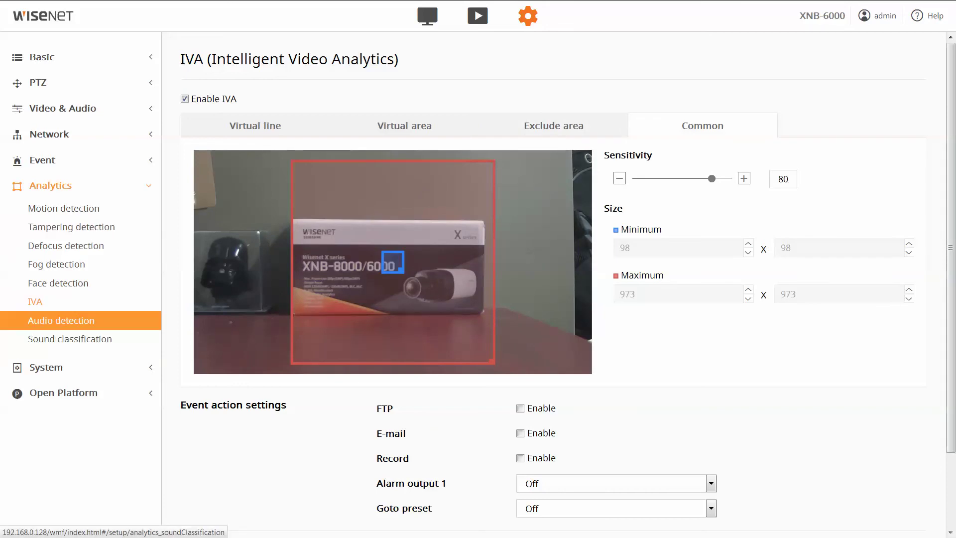
pyautogui.click(61, 320)
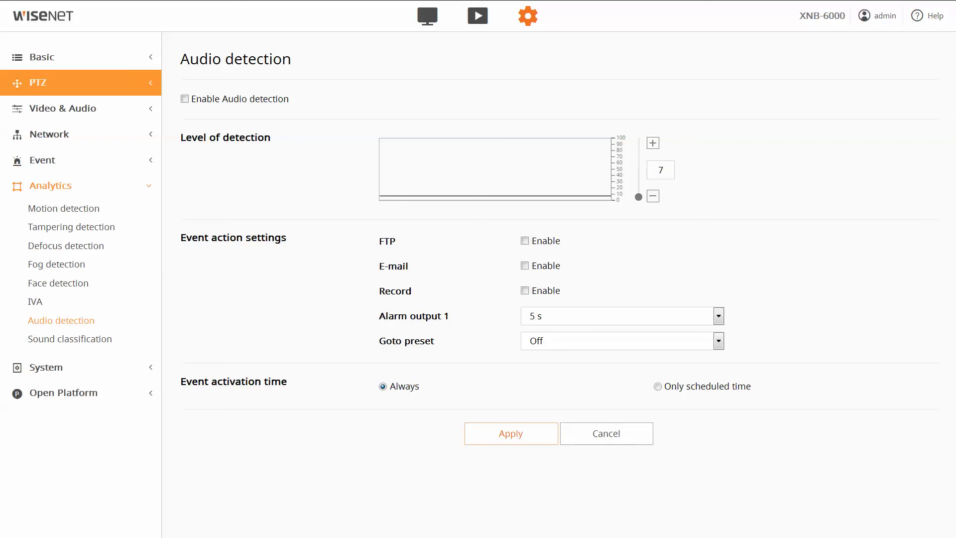
# - Open the audio setup, apply it with External microphone as source and G.711 as codec, and check the input and output gain options
pyautogui.click(49, 134)
pyautogui.click(62, 108)
pyautogui.click(53, 149)
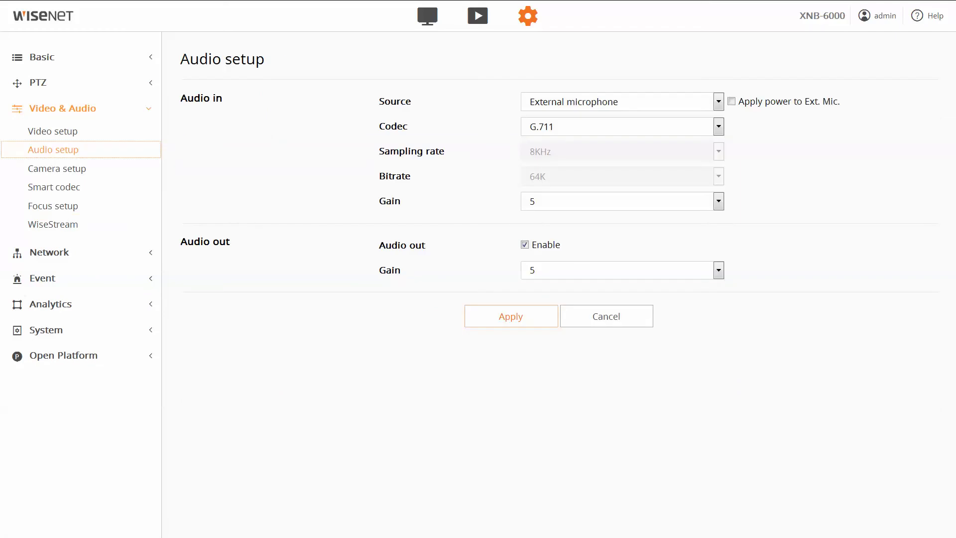
pyautogui.click(510, 317)
pyautogui.click(452, 130)
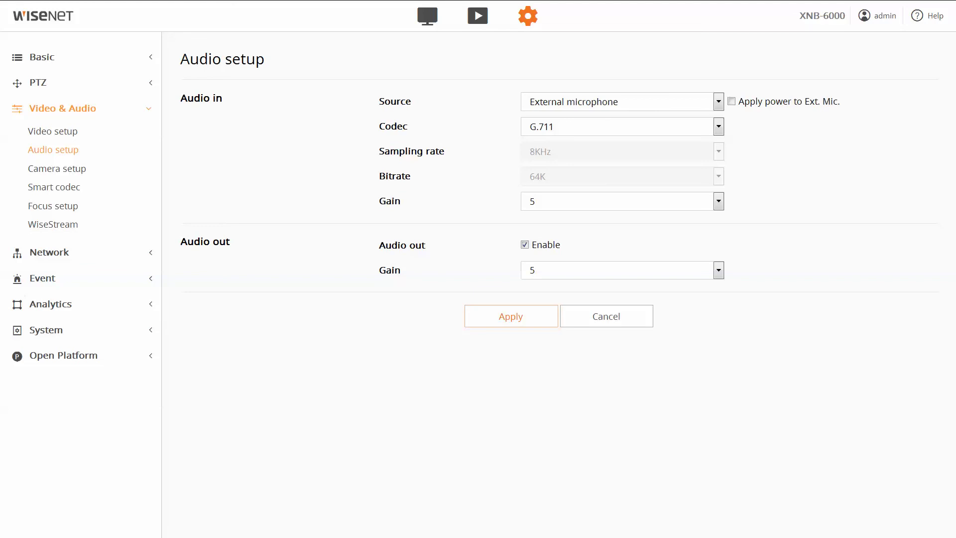
pyautogui.click(622, 201)
pyautogui.click(619, 271)
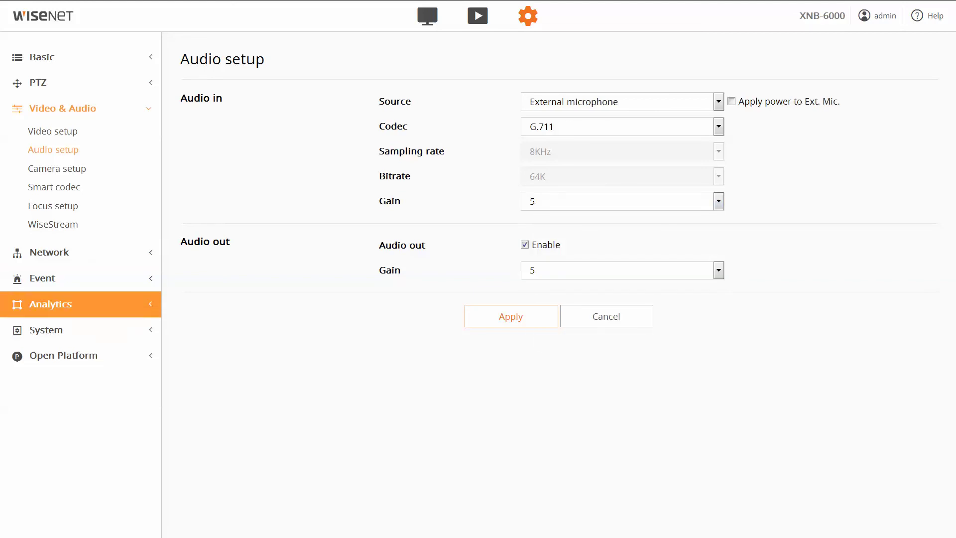
# - Return to the audio detection settings, enable audio detection and apply the change
pyautogui.click(50, 304)
pyautogui.click(61, 320)
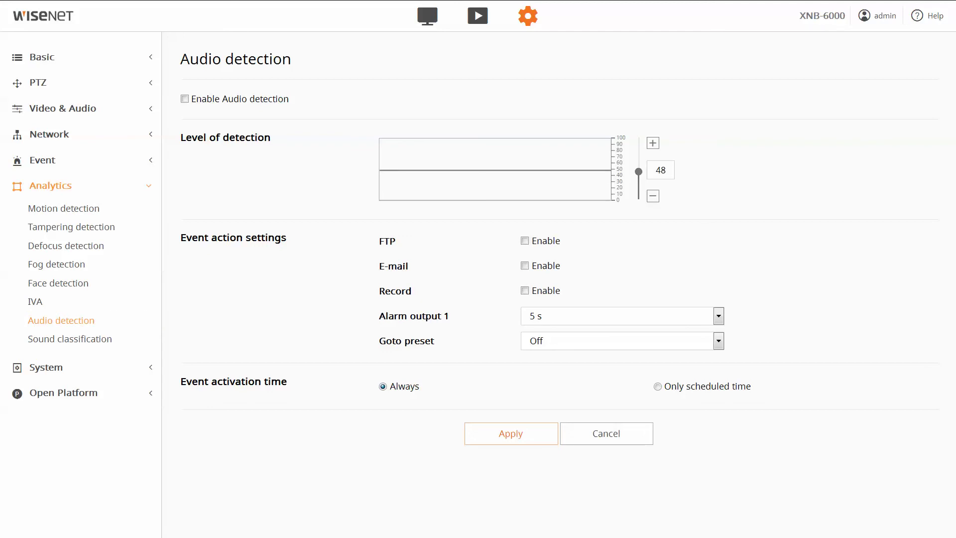
pyautogui.click(184, 99)
pyautogui.click(511, 433)
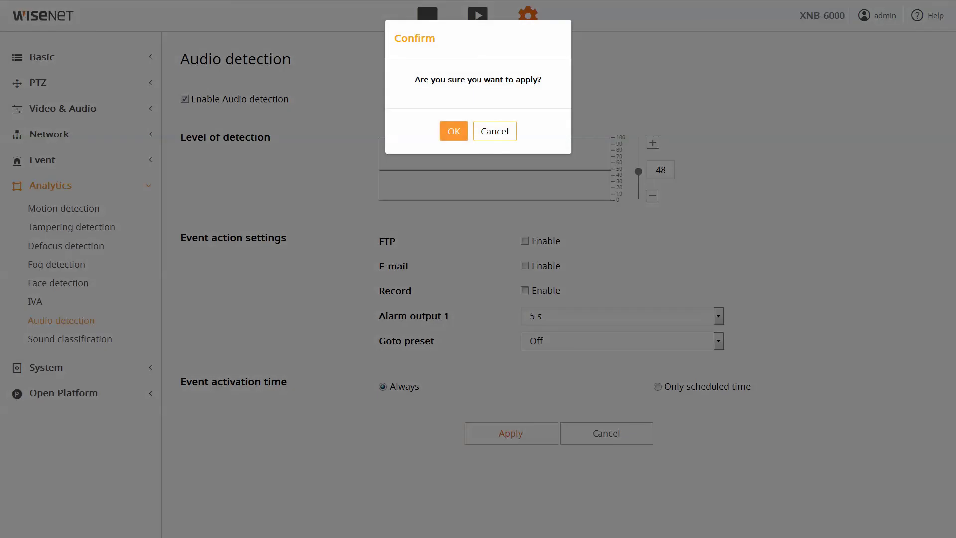
pyautogui.click(452, 130)
pyautogui.click(510, 433)
pyautogui.click(453, 130)
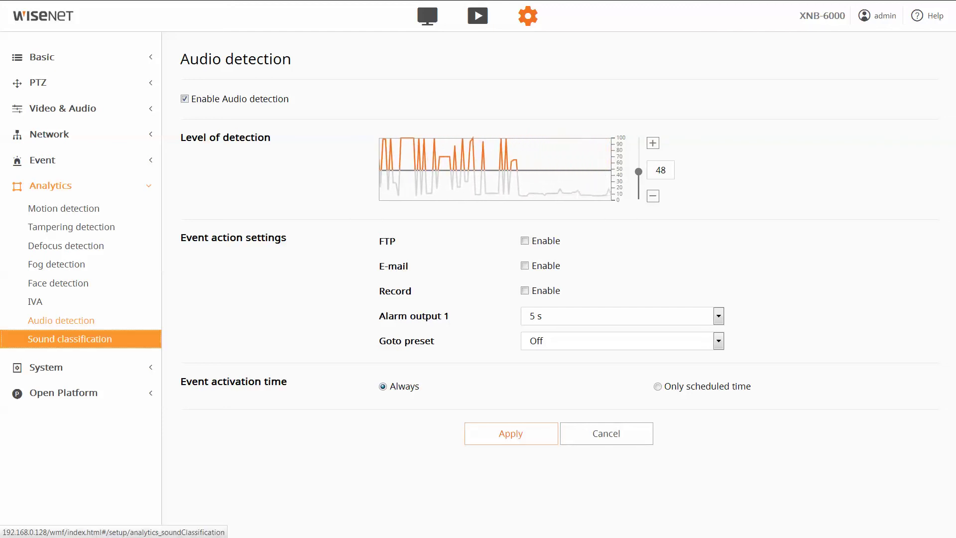
# - Review the sound classification noise reduction, level and categories, and return to the IVA settings
pyautogui.click(70, 338)
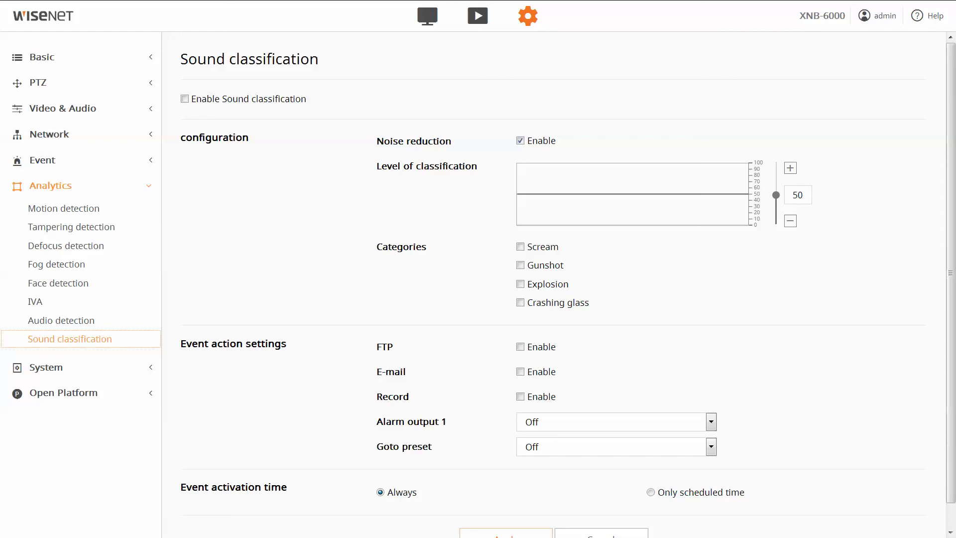
pyautogui.scroll(-1, 563, 286)
pyautogui.scroll(1, 563, 287)
pyautogui.click(61, 320)
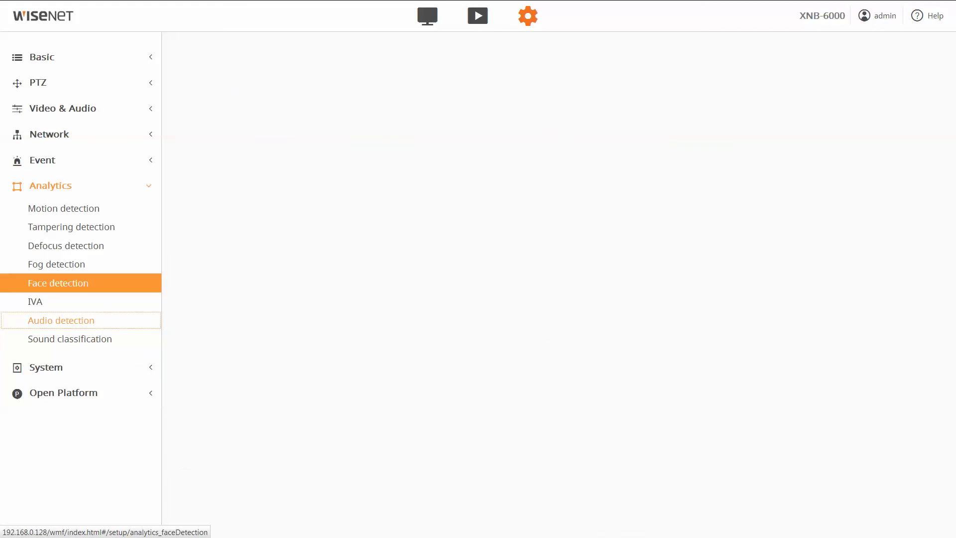
pyautogui.click(35, 301)
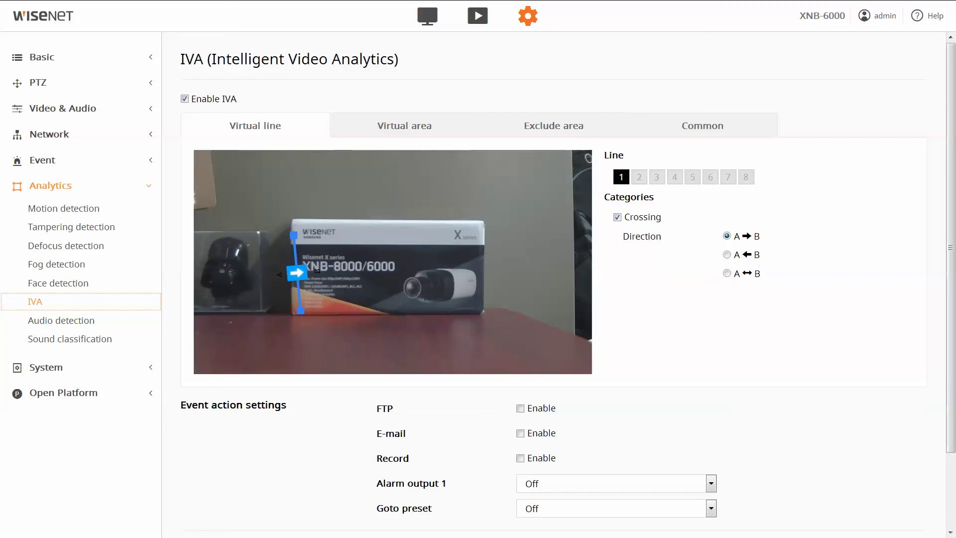
# - Switch to the fisheye camera's full-screen web viewer and open its people counting setup
pyautogui.hotkey('ctrl', 'Tab')
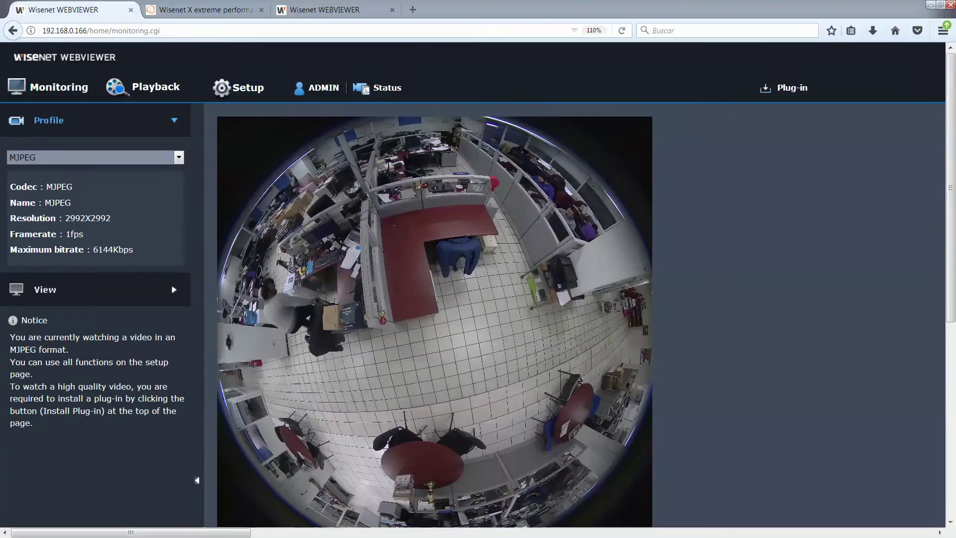
pyautogui.press('F11')
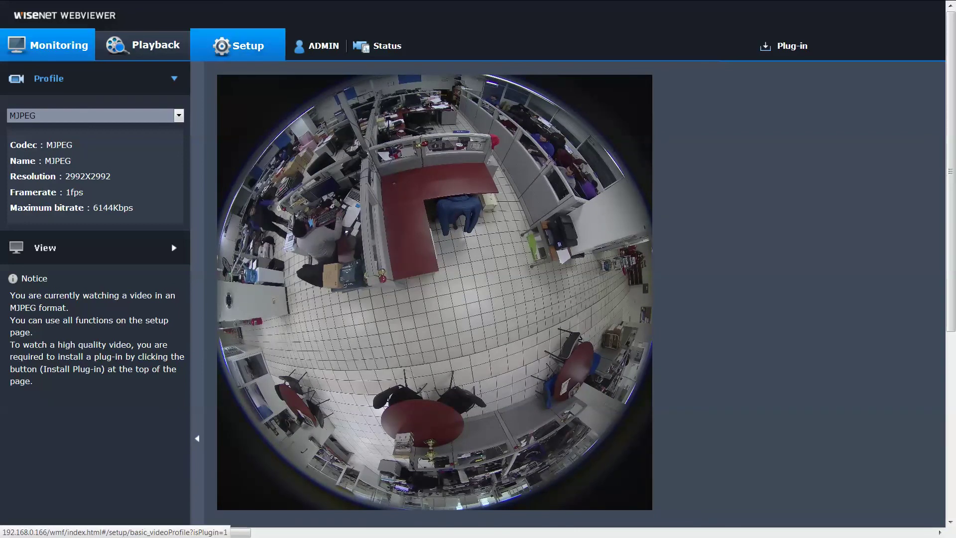
pyautogui.click(238, 45)
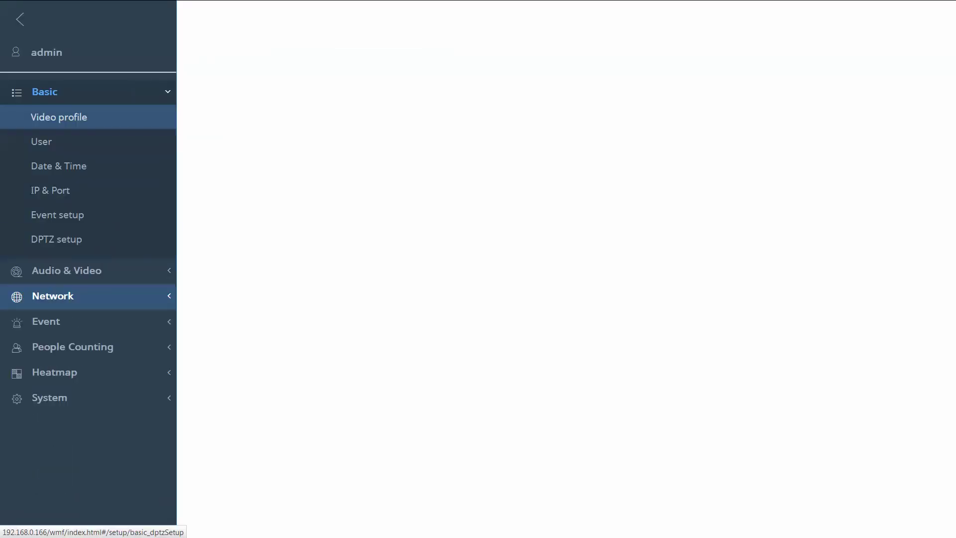
pyautogui.click(73, 347)
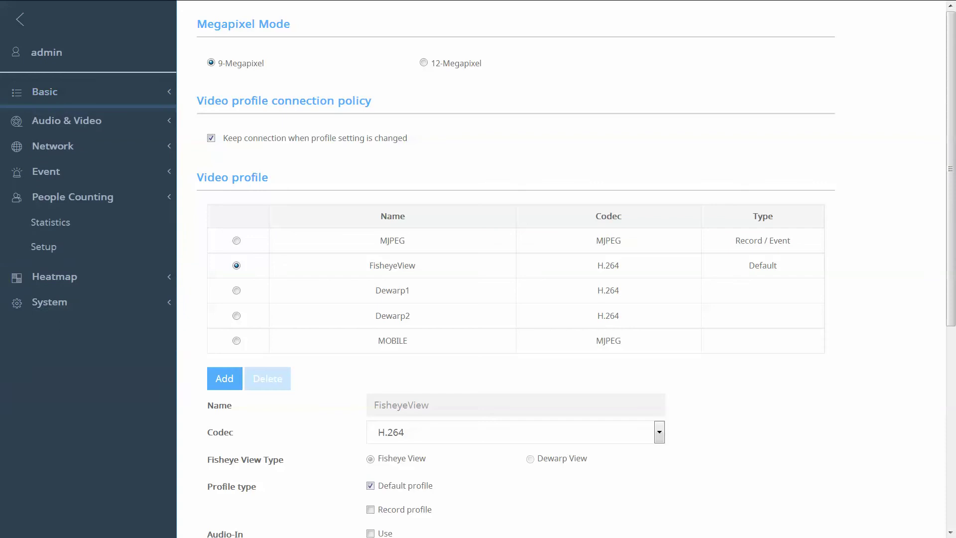
pyautogui.click(44, 243)
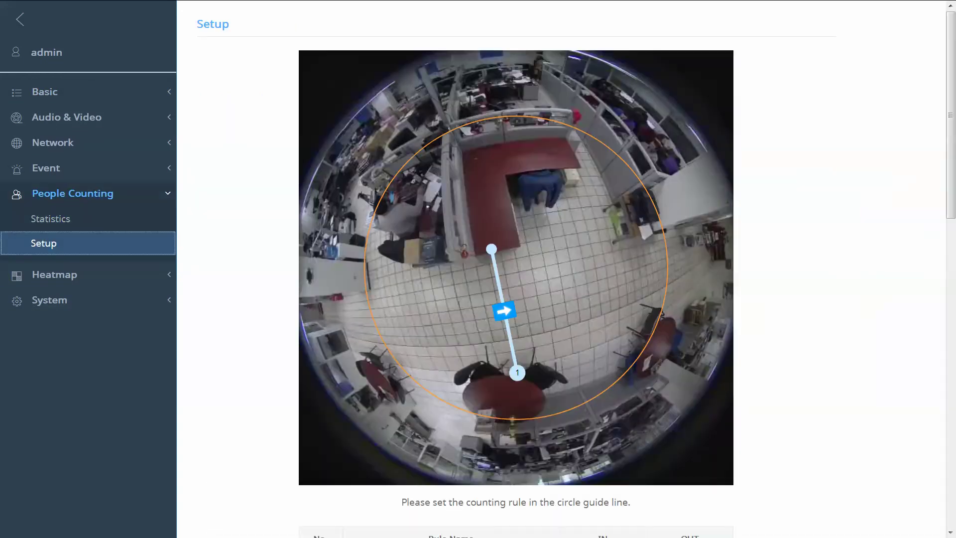
# - Try enabling the Productsmanager counting rule, turn it off again, and check the direction arrow of counting line 1
pyautogui.scroll(-9, 566, 269)
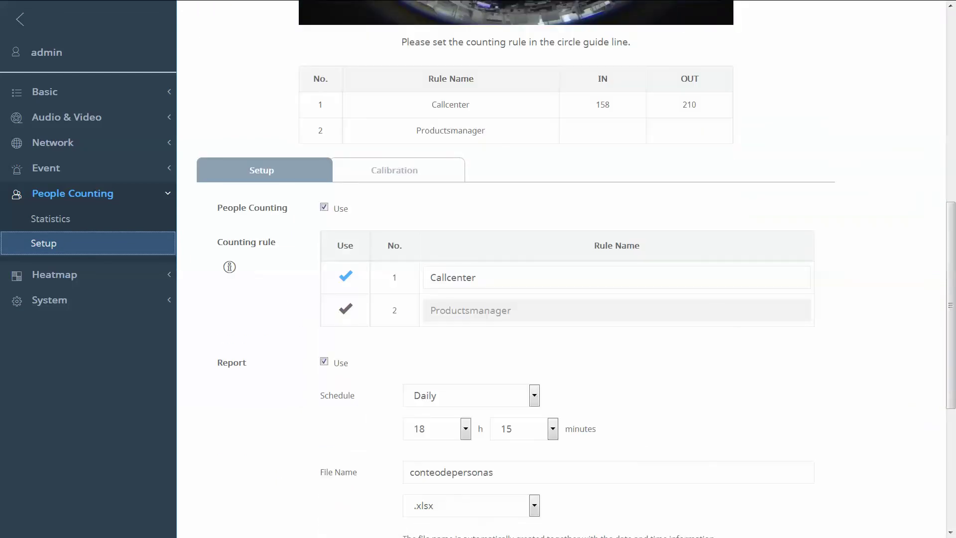
pyautogui.click(346, 308)
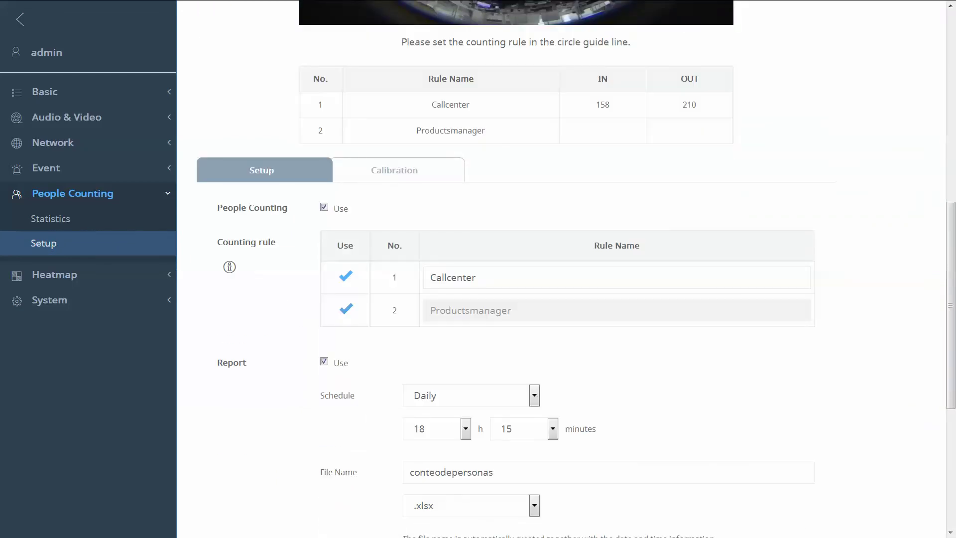
pyautogui.click(346, 309)
pyautogui.scroll(5, 566, 269)
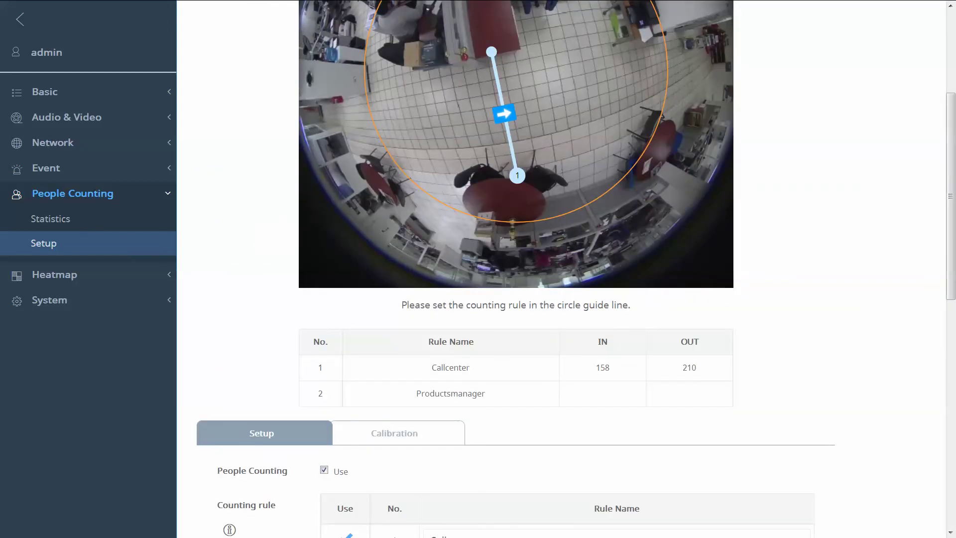
pyautogui.click(504, 114)
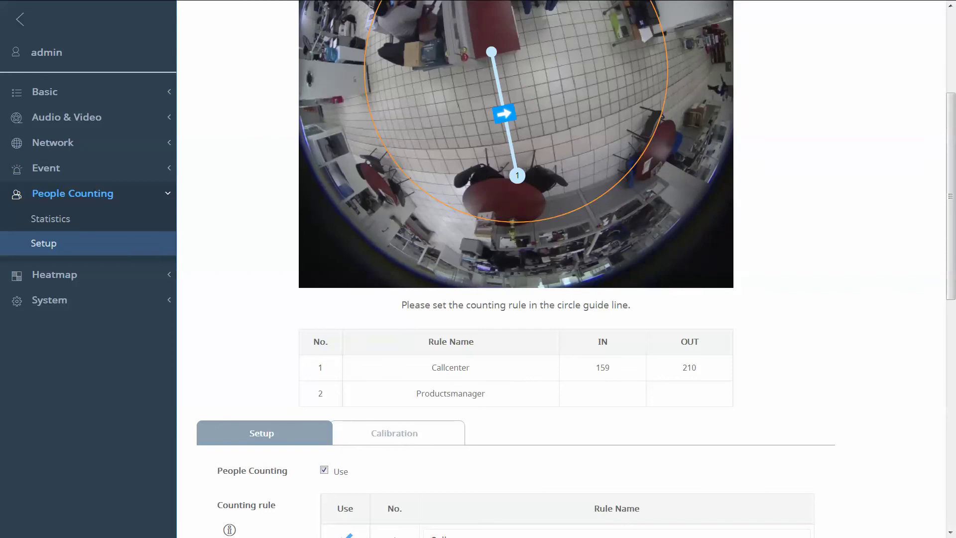
# - Review the people counting report options, including the schedule, time, file name, file format and FTP / E-mail export
pyautogui.scroll(-5, 566, 269)
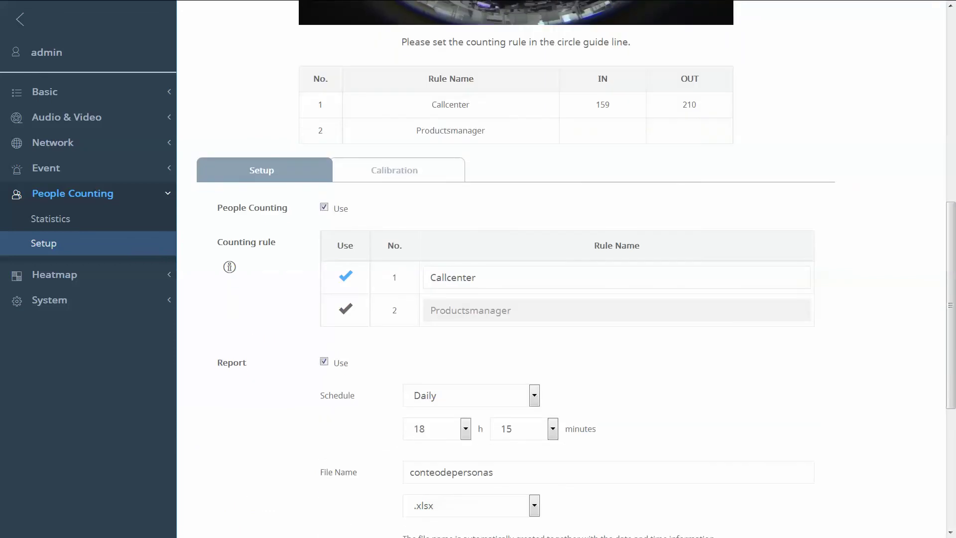
pyautogui.scroll(-3, 566, 269)
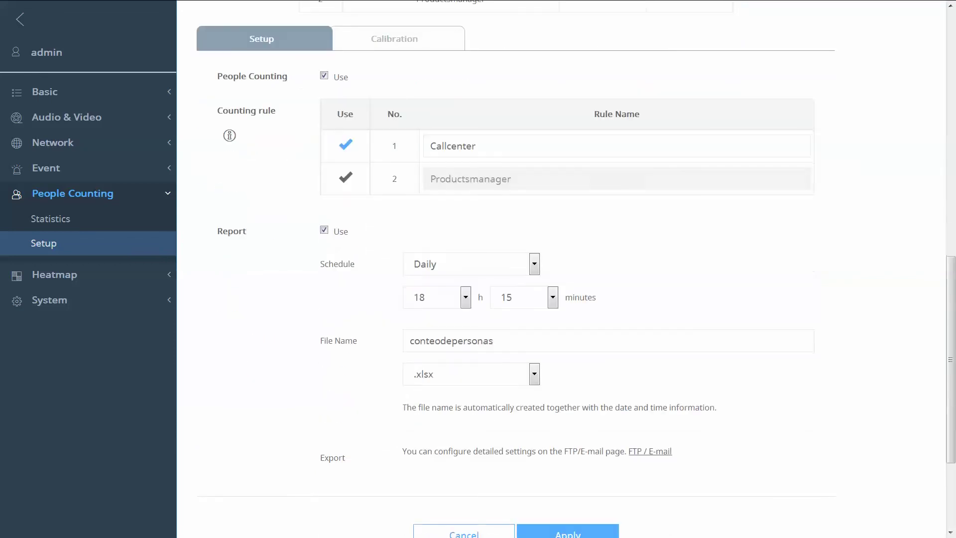
pyautogui.press('Escape')
pyautogui.click(466, 298)
pyautogui.press('Escape')
pyautogui.hotkey('alt', 'Down')
pyautogui.press('Escape')
pyautogui.scroll(-1, 571, 269)
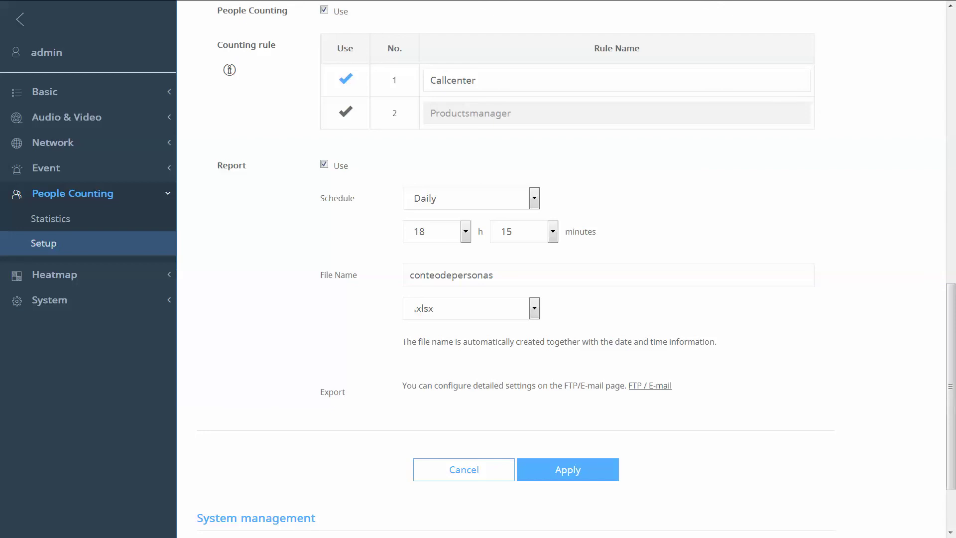
pyautogui.moveTo(672, 386); pyautogui.dragTo(625, 385)
pyautogui.click(626, 386)
# - Examine the people counting calibration by camera height on the fisheye image and select the Size method
pyautogui.scroll(4, 570, 269)
pyautogui.click(394, 244)
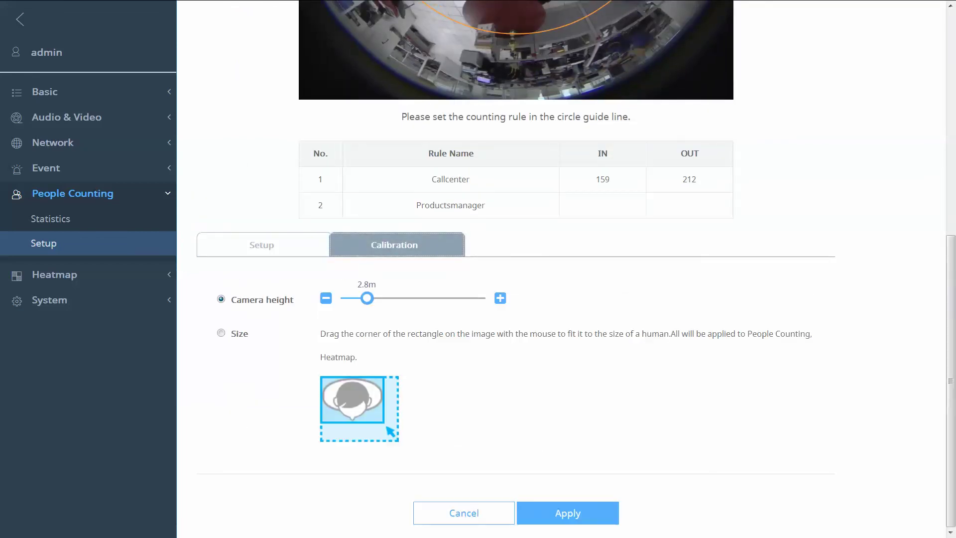
pyautogui.scroll(5, 571, 269)
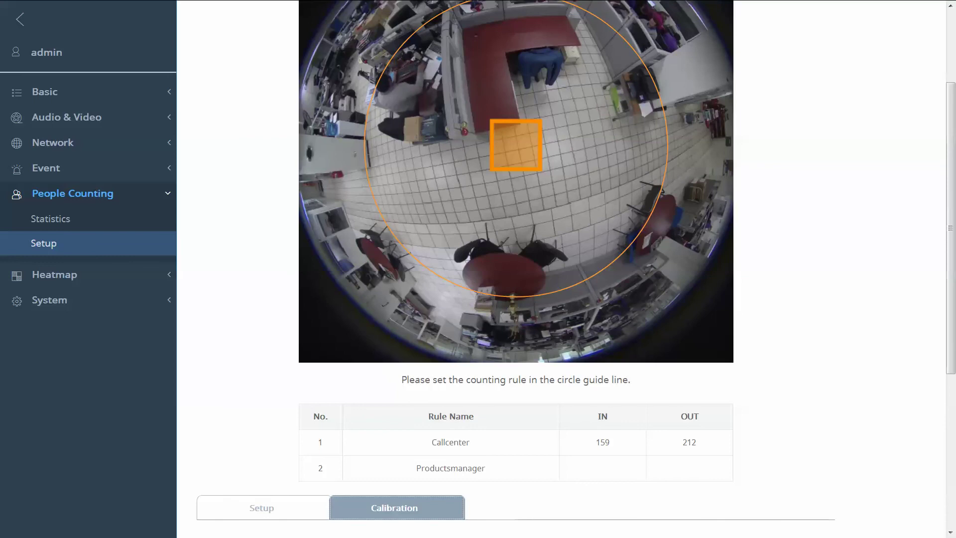
pyautogui.scroll(-5, 570, 269)
pyautogui.click(220, 333)
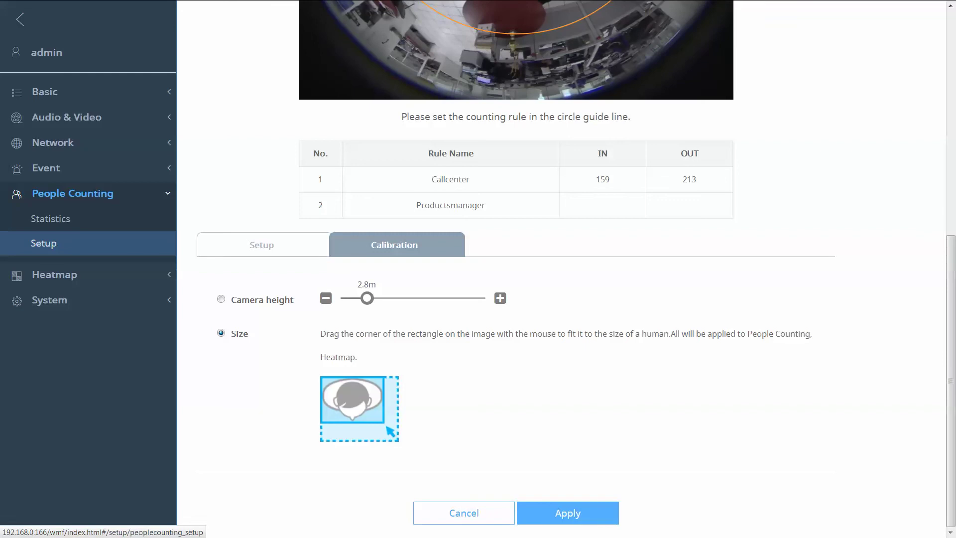
# - Examine the people counting statistics, covering today's and weekly charts and the search options by date and rule
pyautogui.click(50, 219)
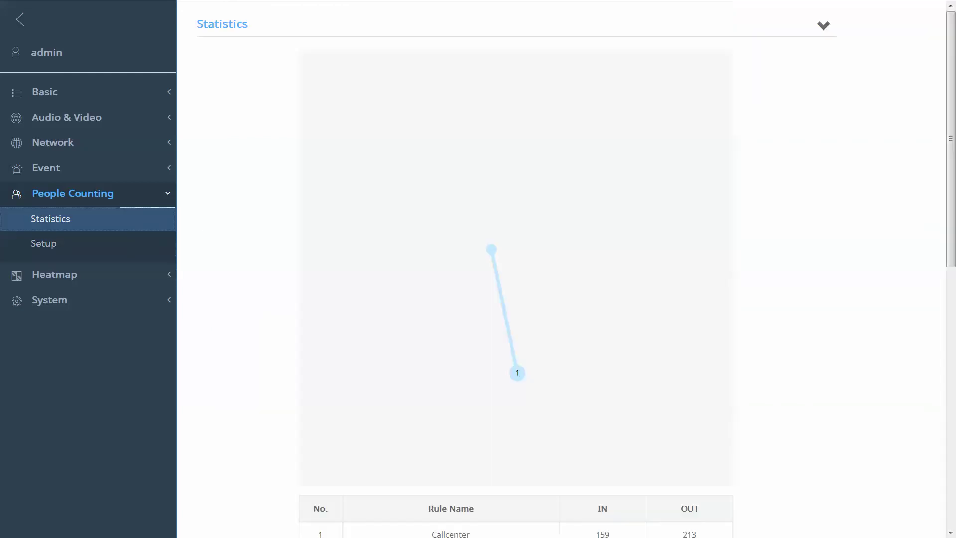
pyautogui.scroll(-8, 566, 269)
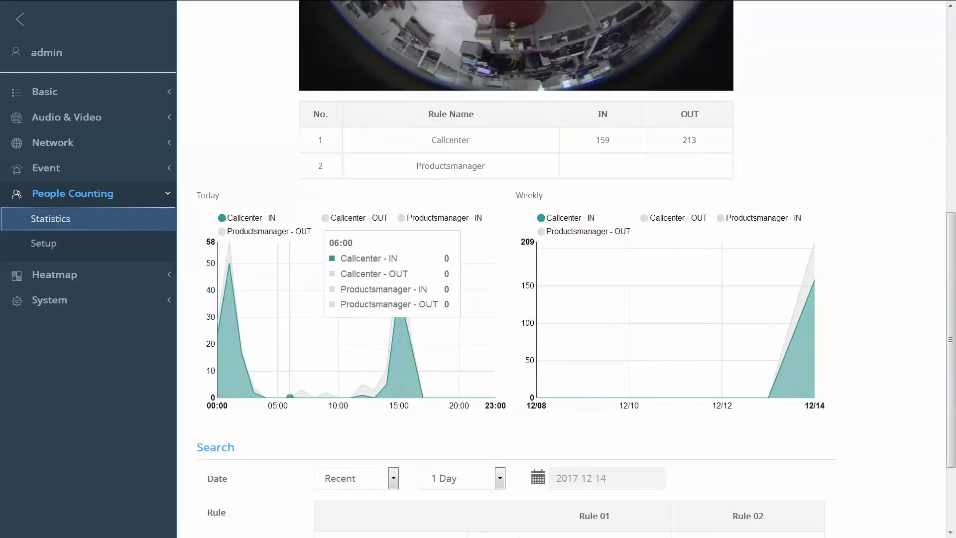
pyautogui.moveTo(230, 269)
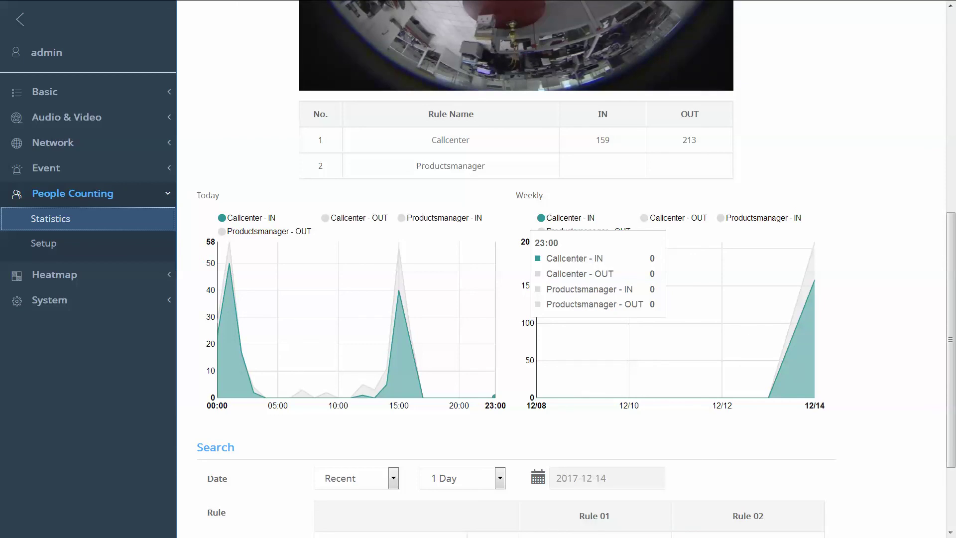
pyautogui.scroll(-2, 561, 269)
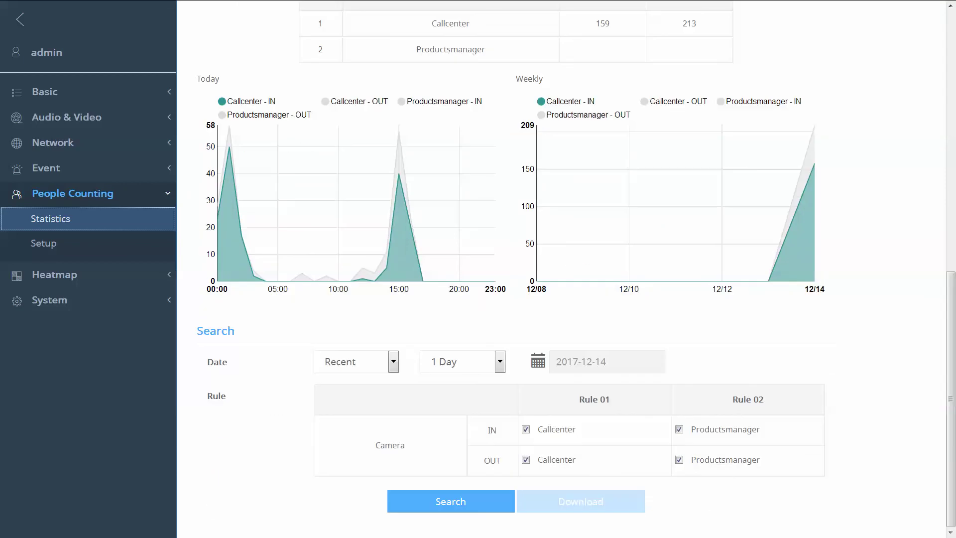
pyautogui.scroll(2, 548, 269)
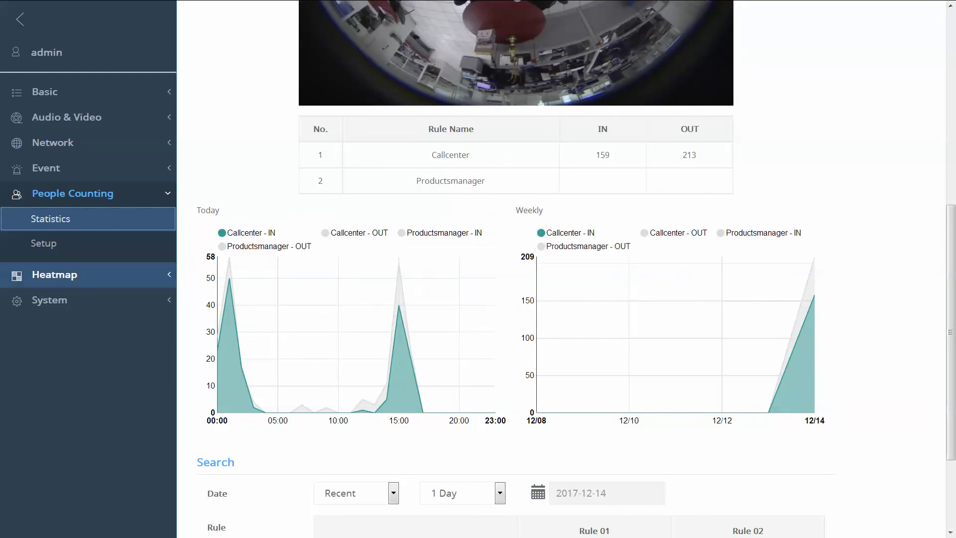
# - Review the heatmap report setup and examine the heatmap statistics over the fisheye view with their date search options
pyautogui.click(54, 274)
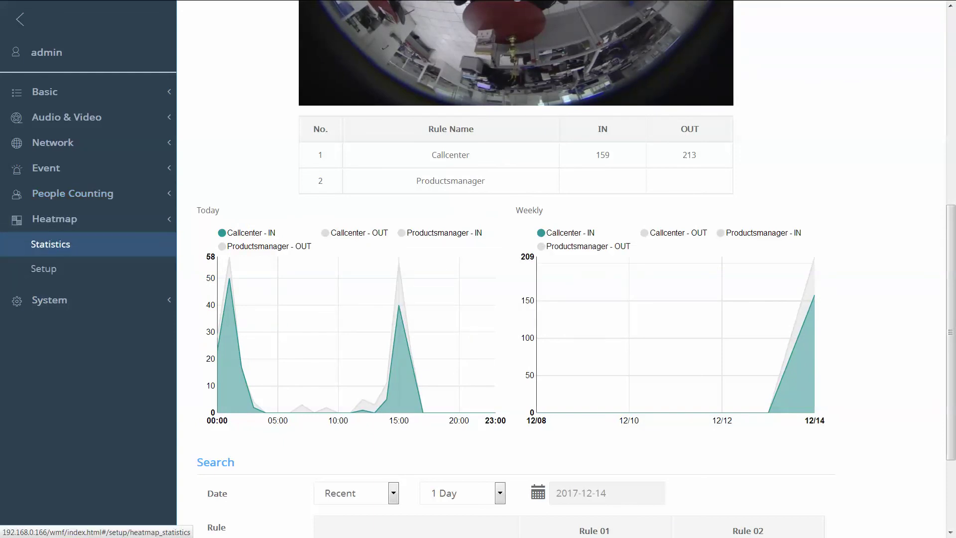
pyautogui.click(44, 268)
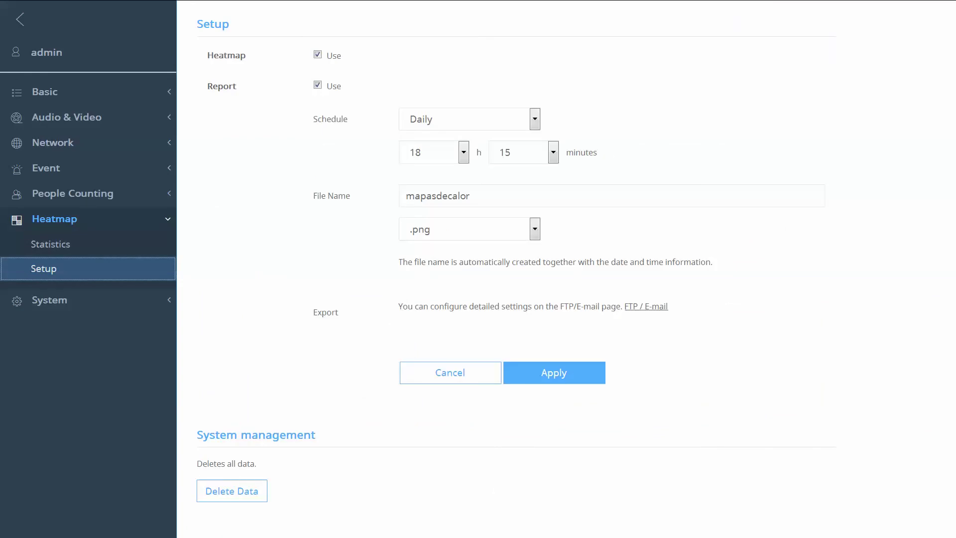
pyautogui.click(51, 244)
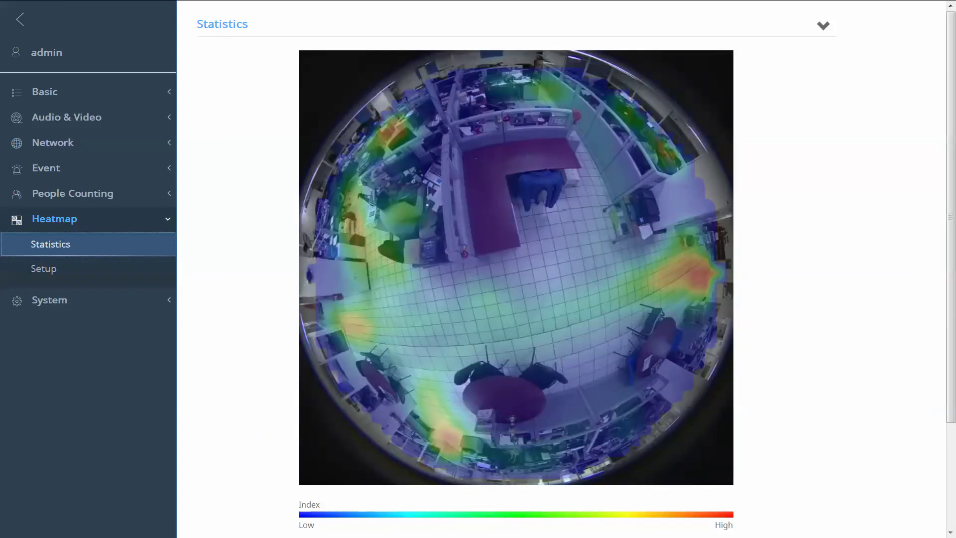
pyautogui.scroll(-3, 515, 269)
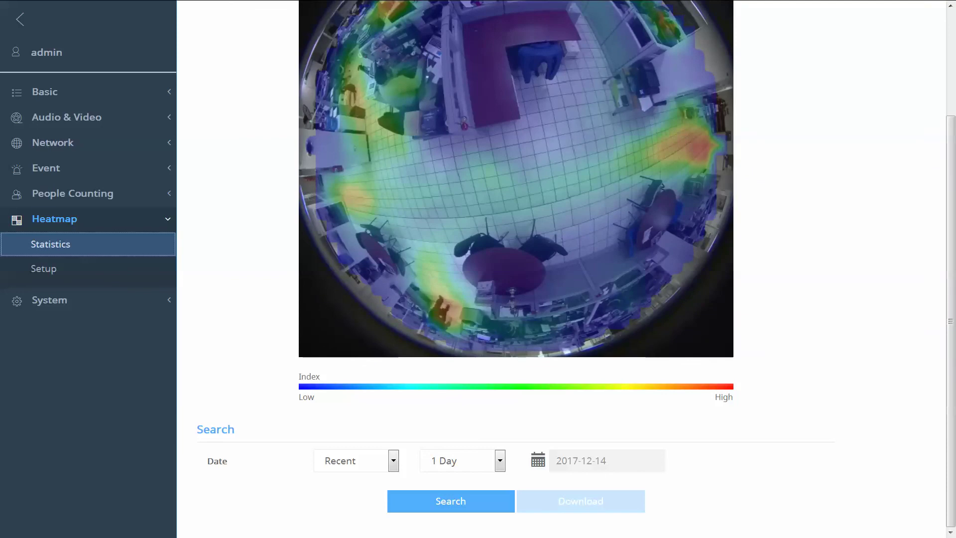
pyautogui.scroll(1, 566, 269)
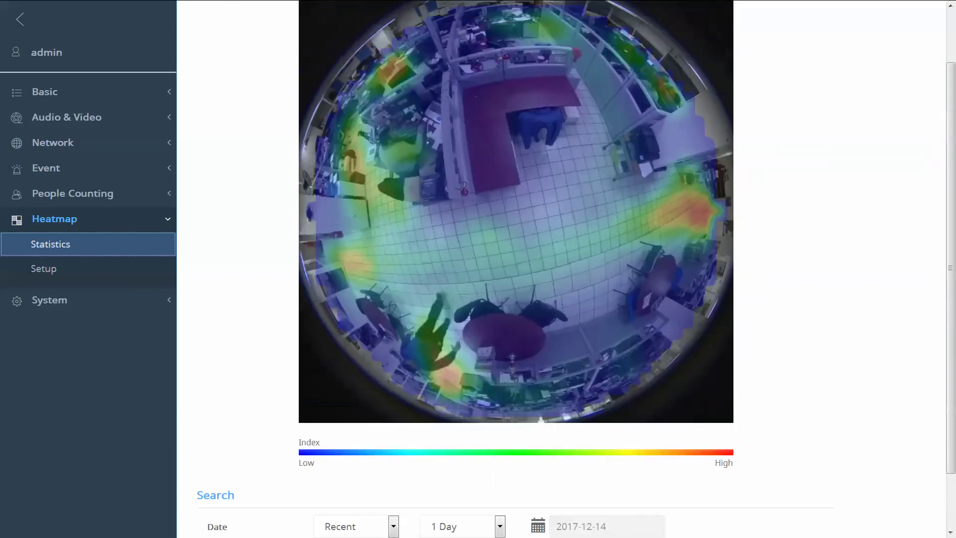
pyautogui.scroll(1, 566, 268)
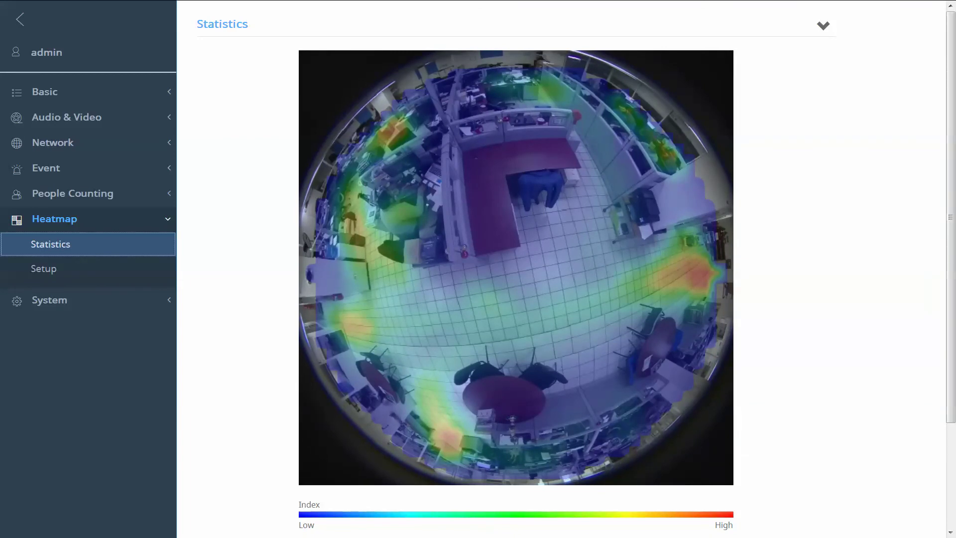
# - Switch to the sticky note that holds the contact's e-mail address
pyautogui.hotkey('alt', 'Tab')
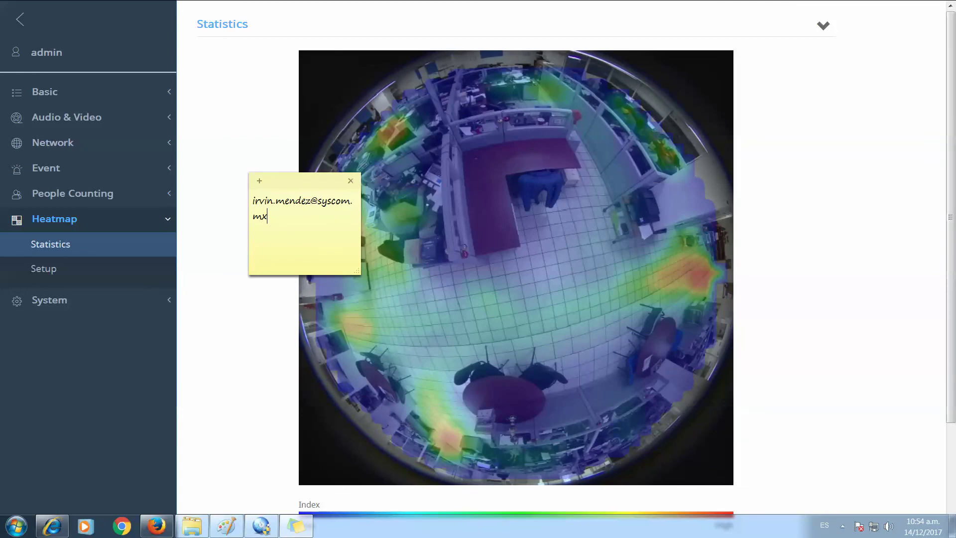